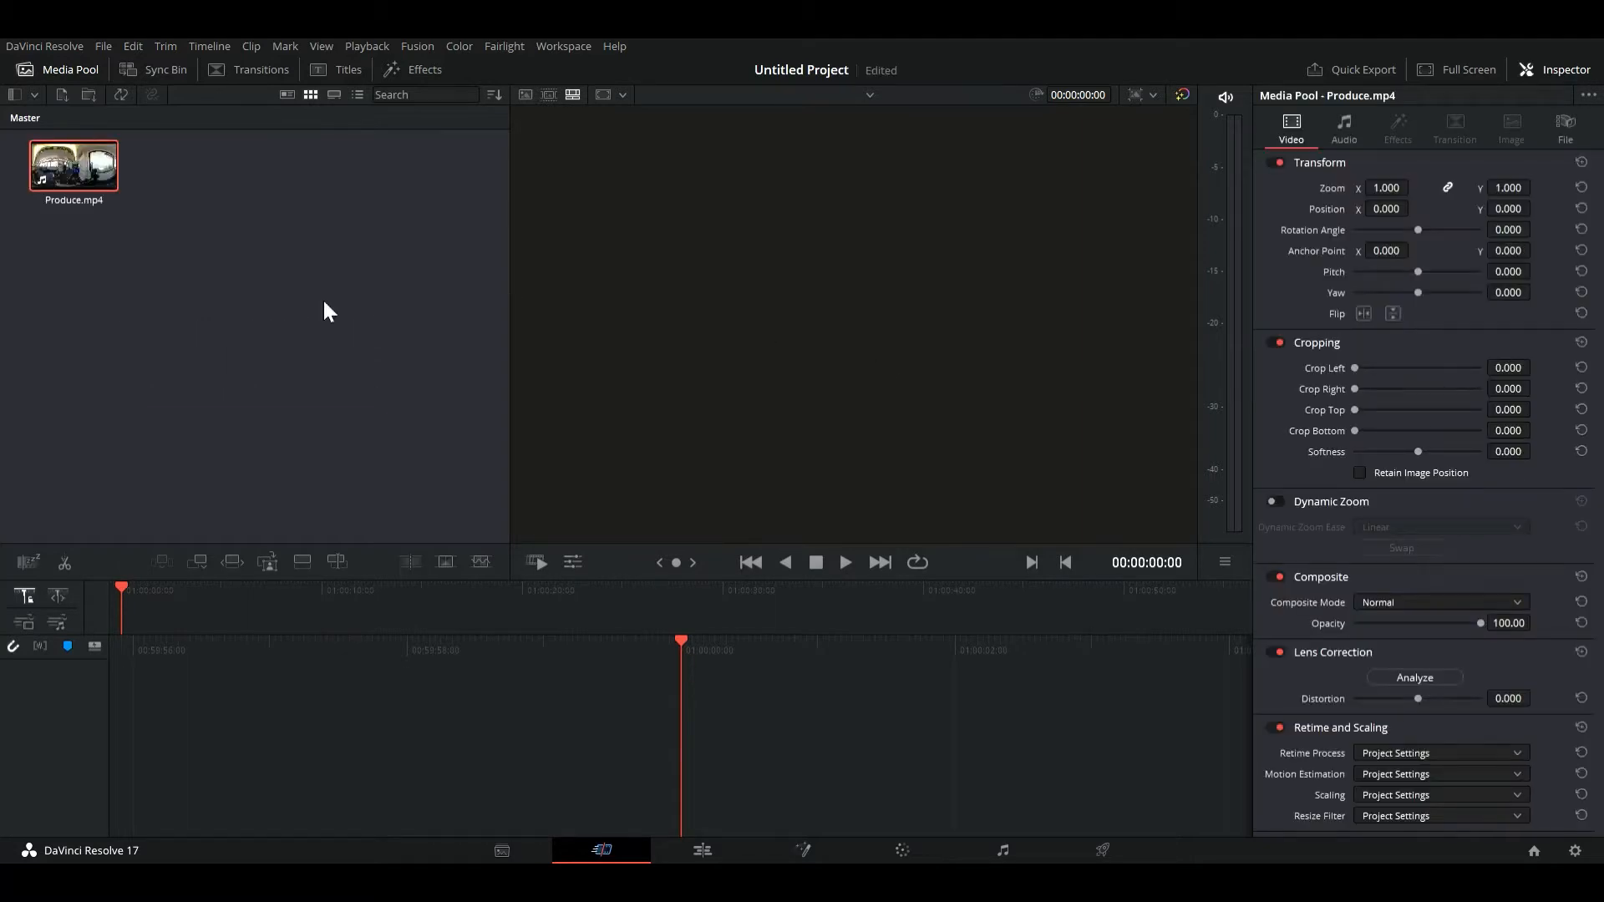
# - Add Produce - Copy.mp4 to the media pool and open the project settings
pyautogui.hotkey('ctrl', 'v')
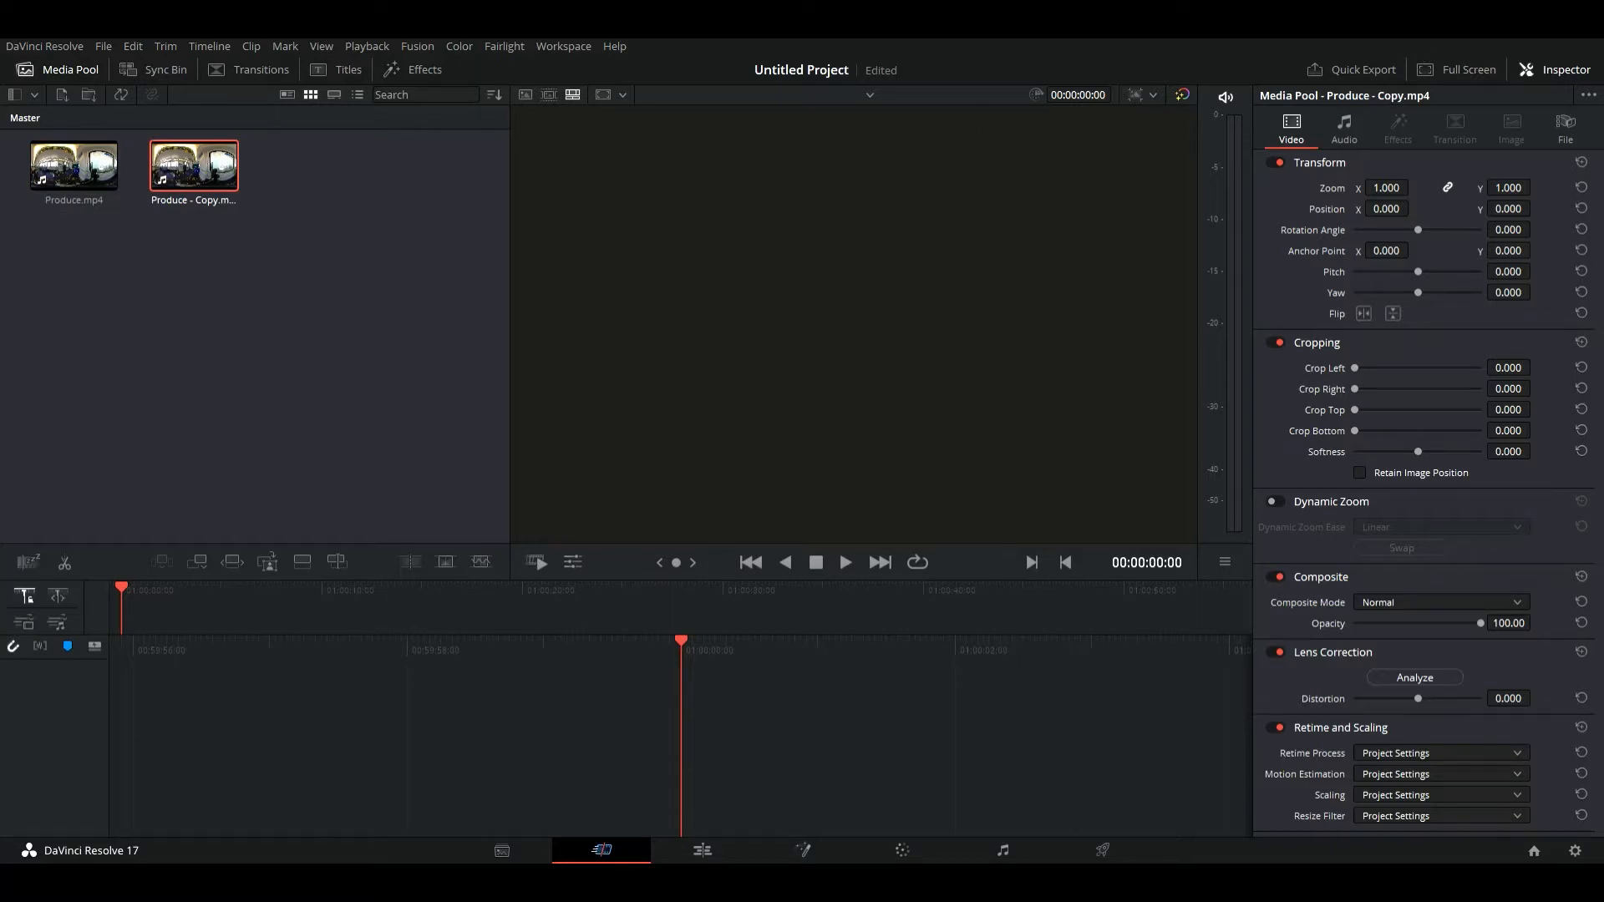
pyautogui.click(1576, 850)
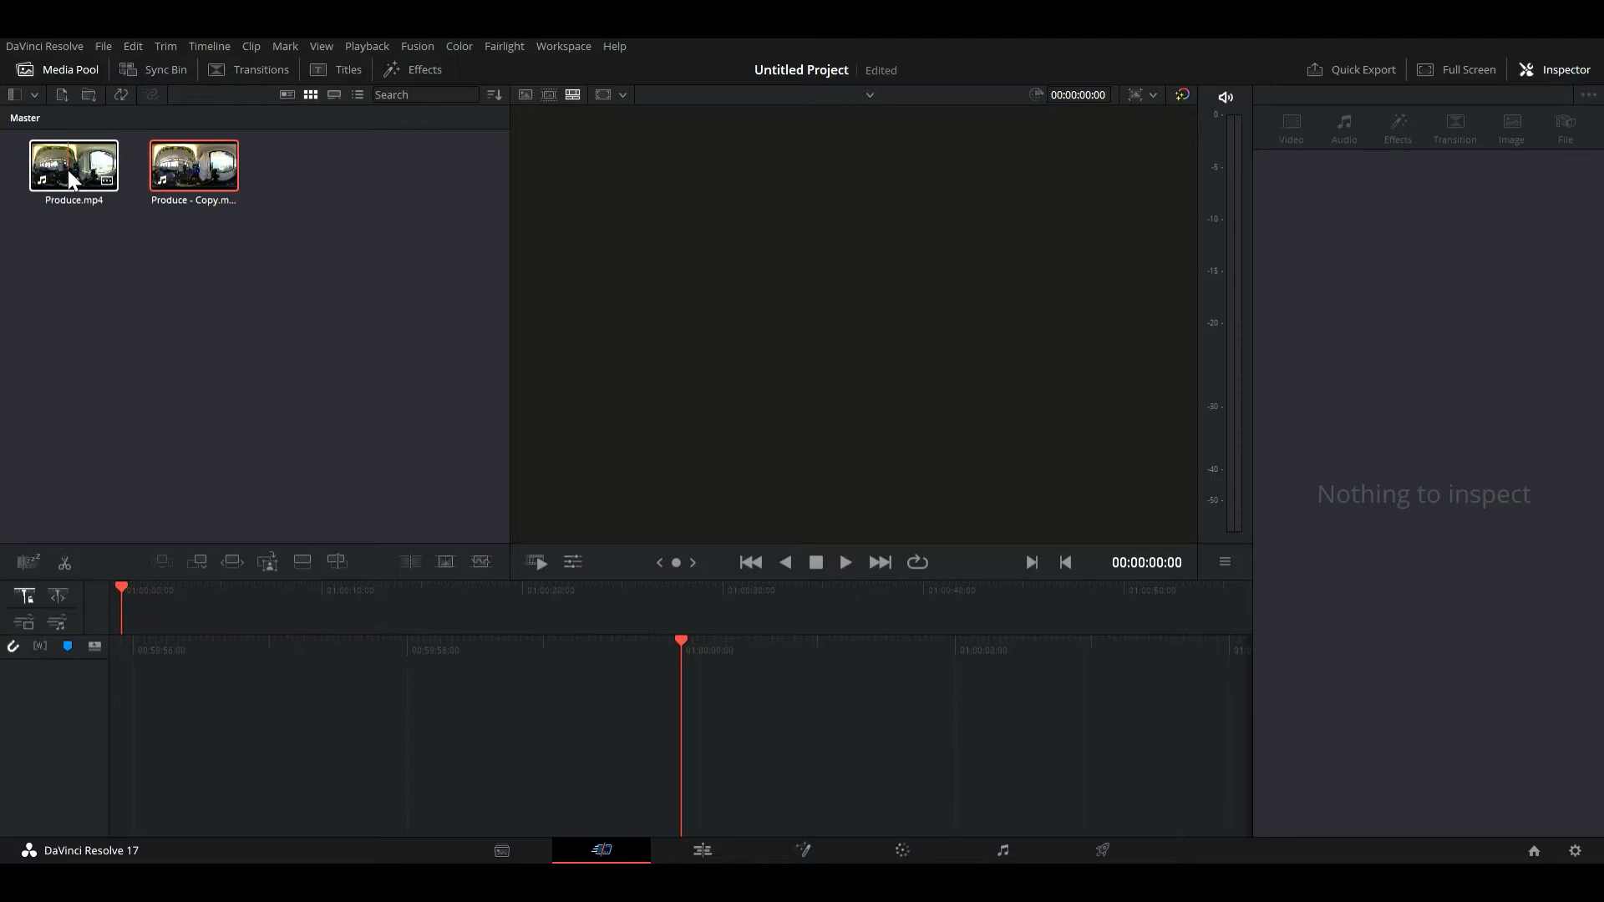
# - Place Produce.mp4 on the timeline and stack Produce - Copy.mp4 on a second video track above it, both starting at 01:00:00:00
pyautogui.moveTo(193, 568); pyautogui.dragTo(204, 693)
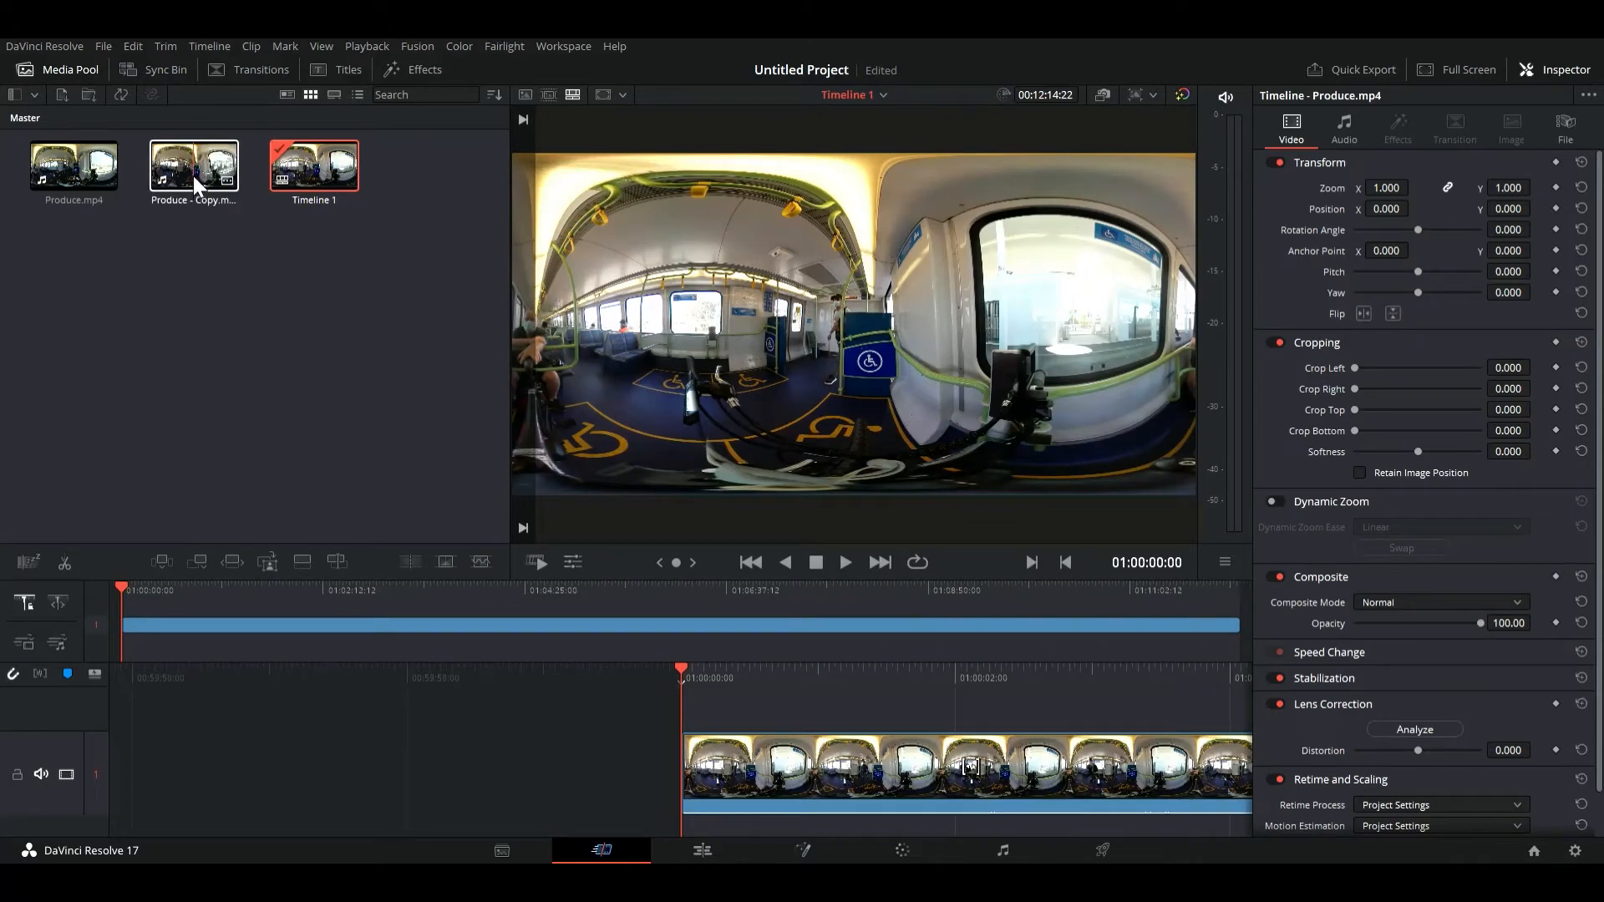
pyautogui.moveTo(192, 175); pyautogui.dragTo(163, 686)
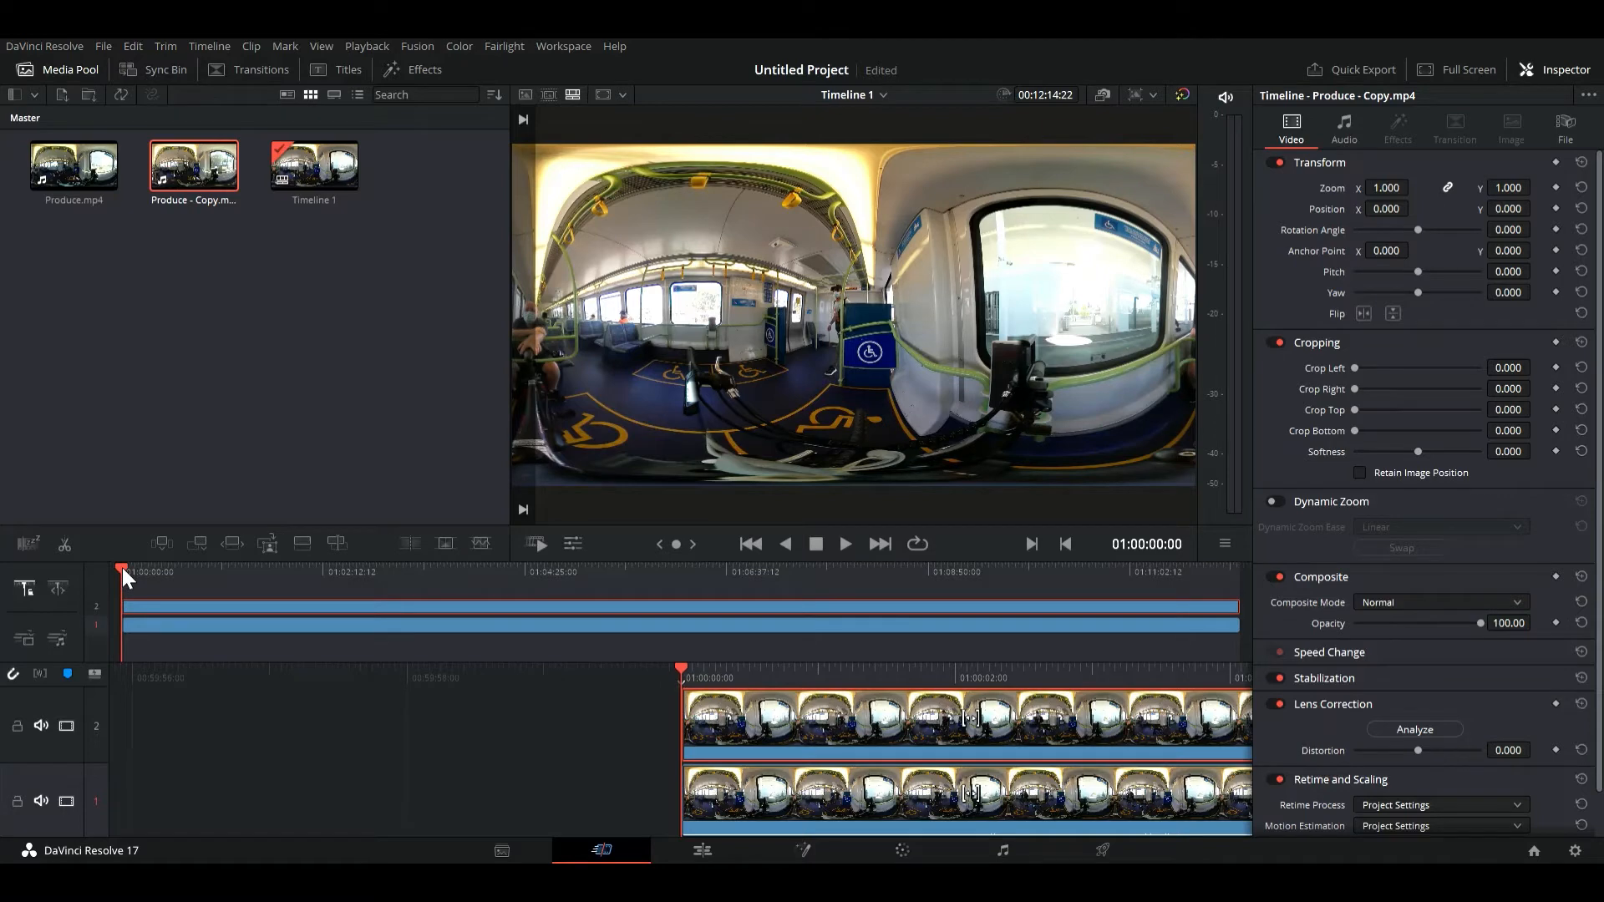
# - Trim the ends of both stacked clips to the playhead at 01:00:10:02
pyautogui.moveTo(122, 568); pyautogui.dragTo(622, 586)
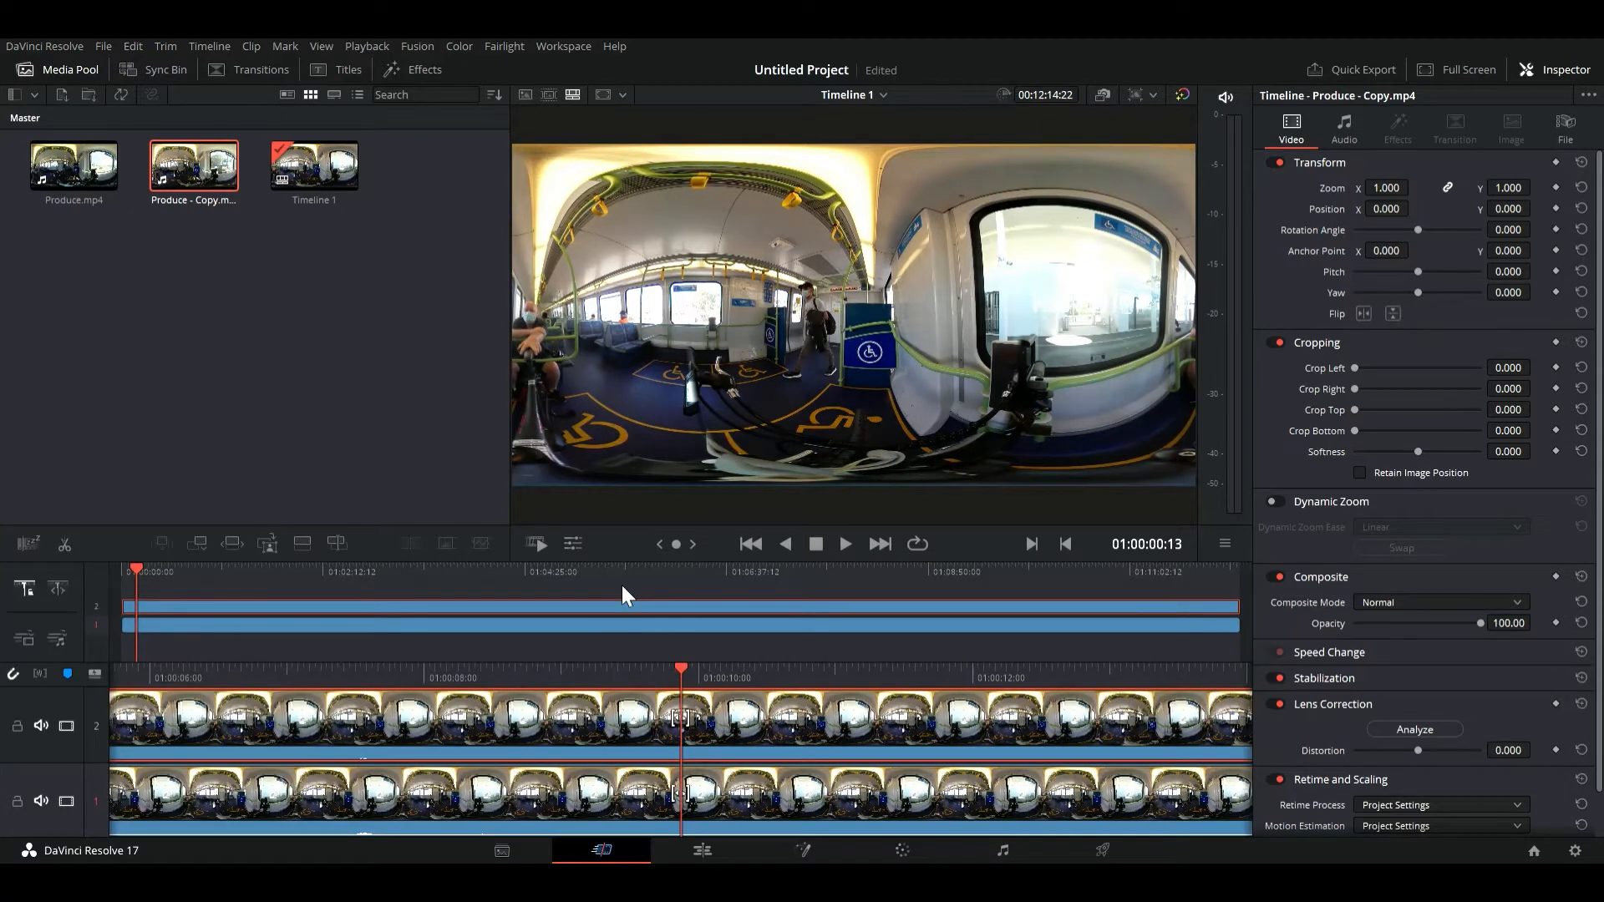
pyautogui.press('space')
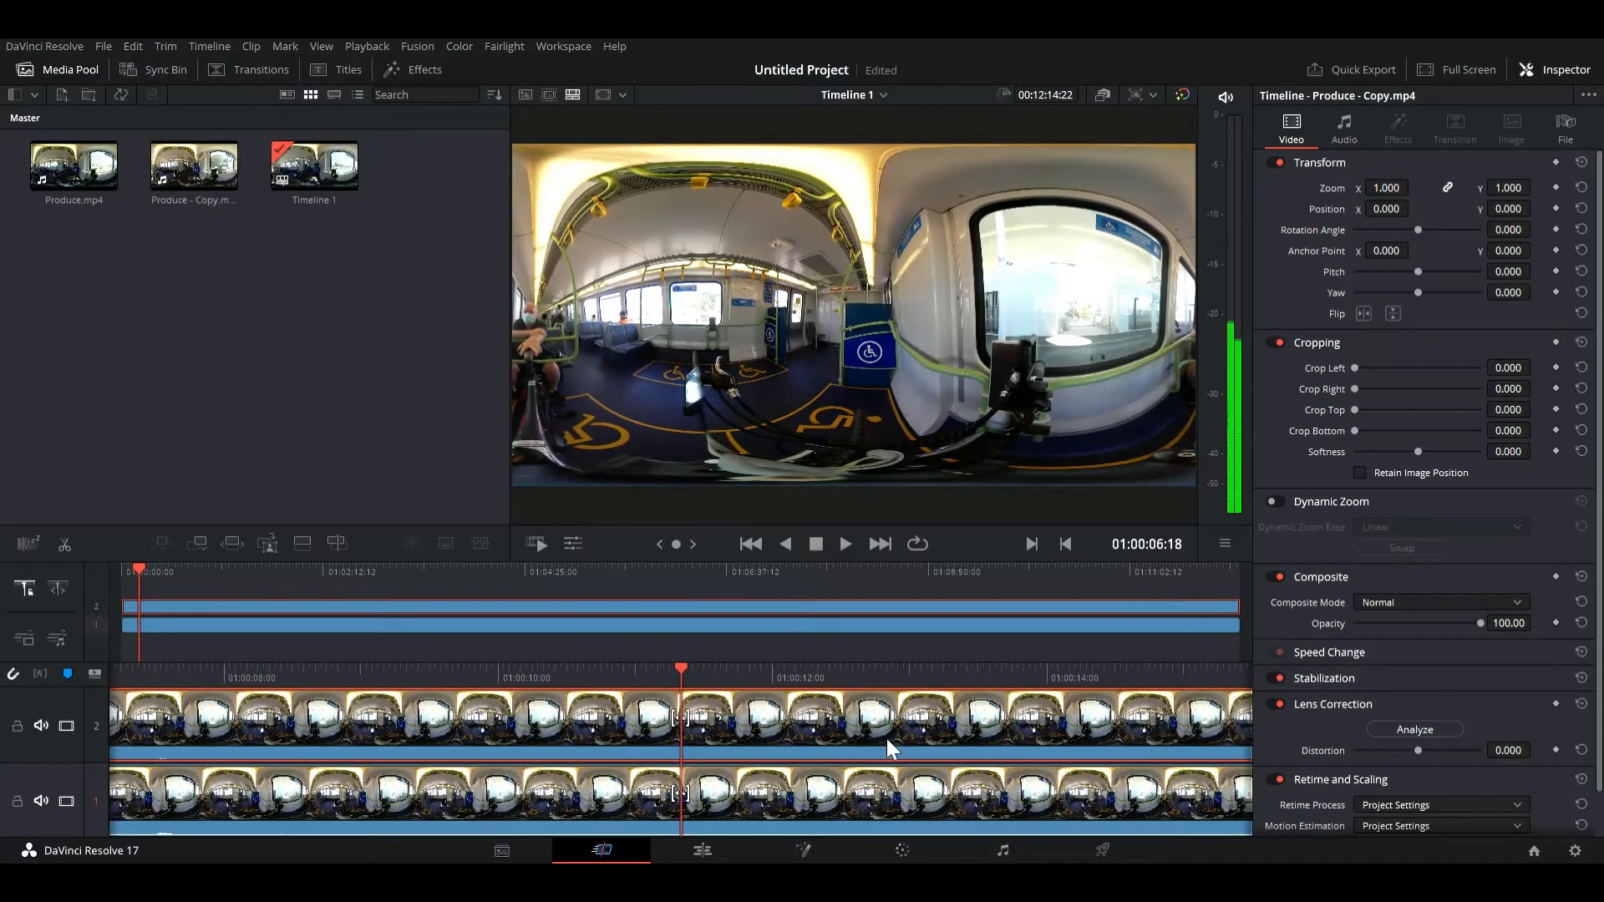
pyautogui.scroll(5, 558, 728)
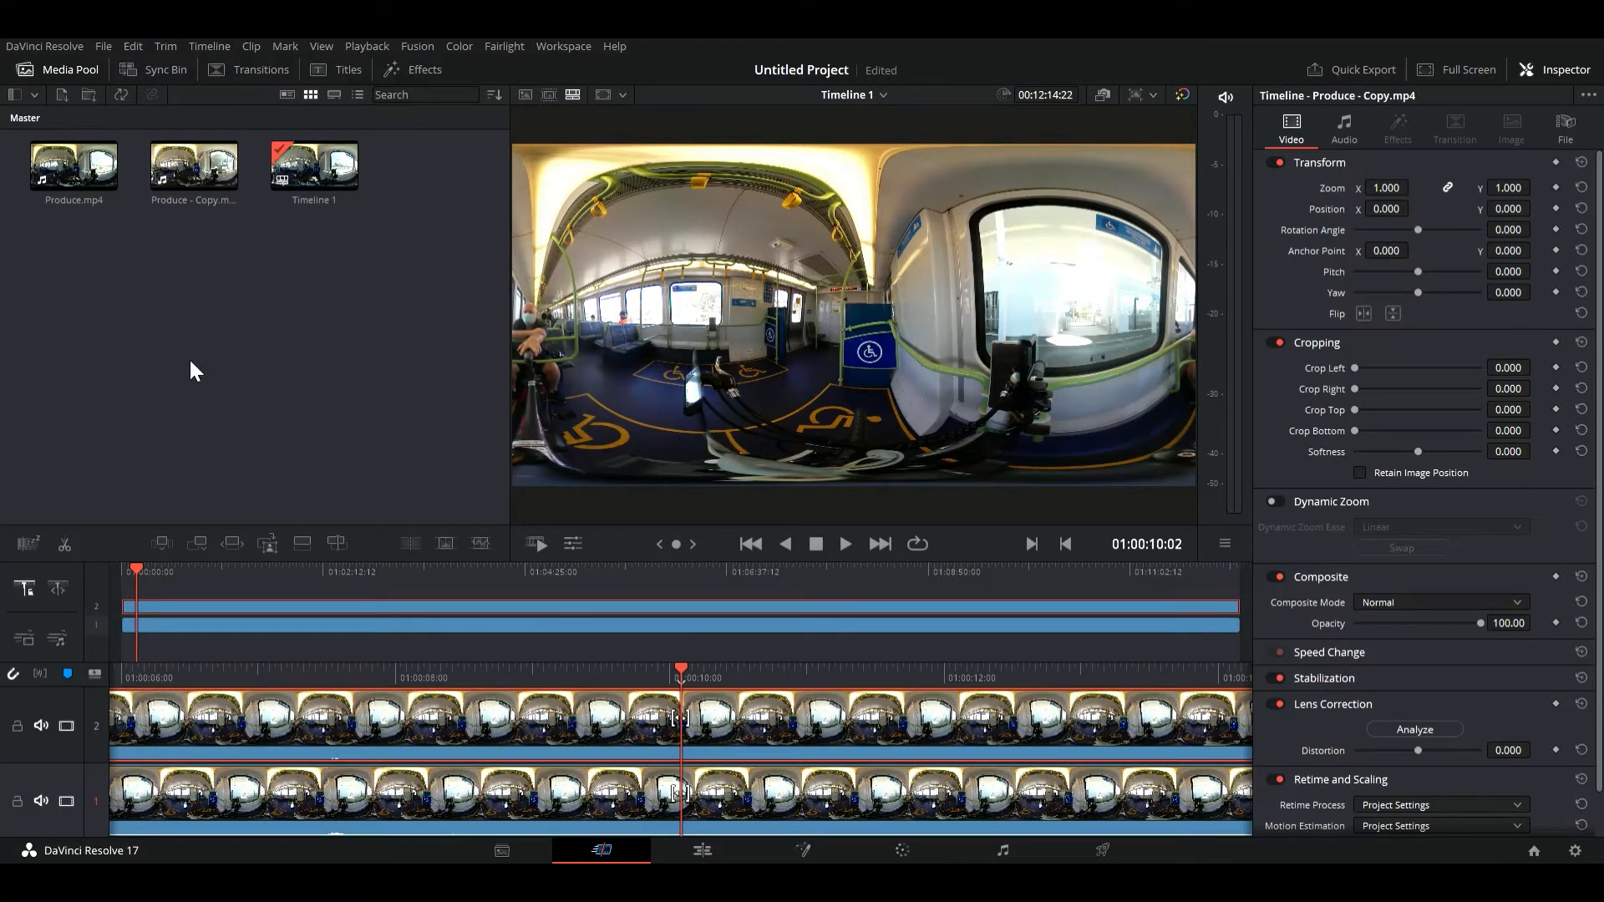
pyautogui.hotkey('shift', ']')
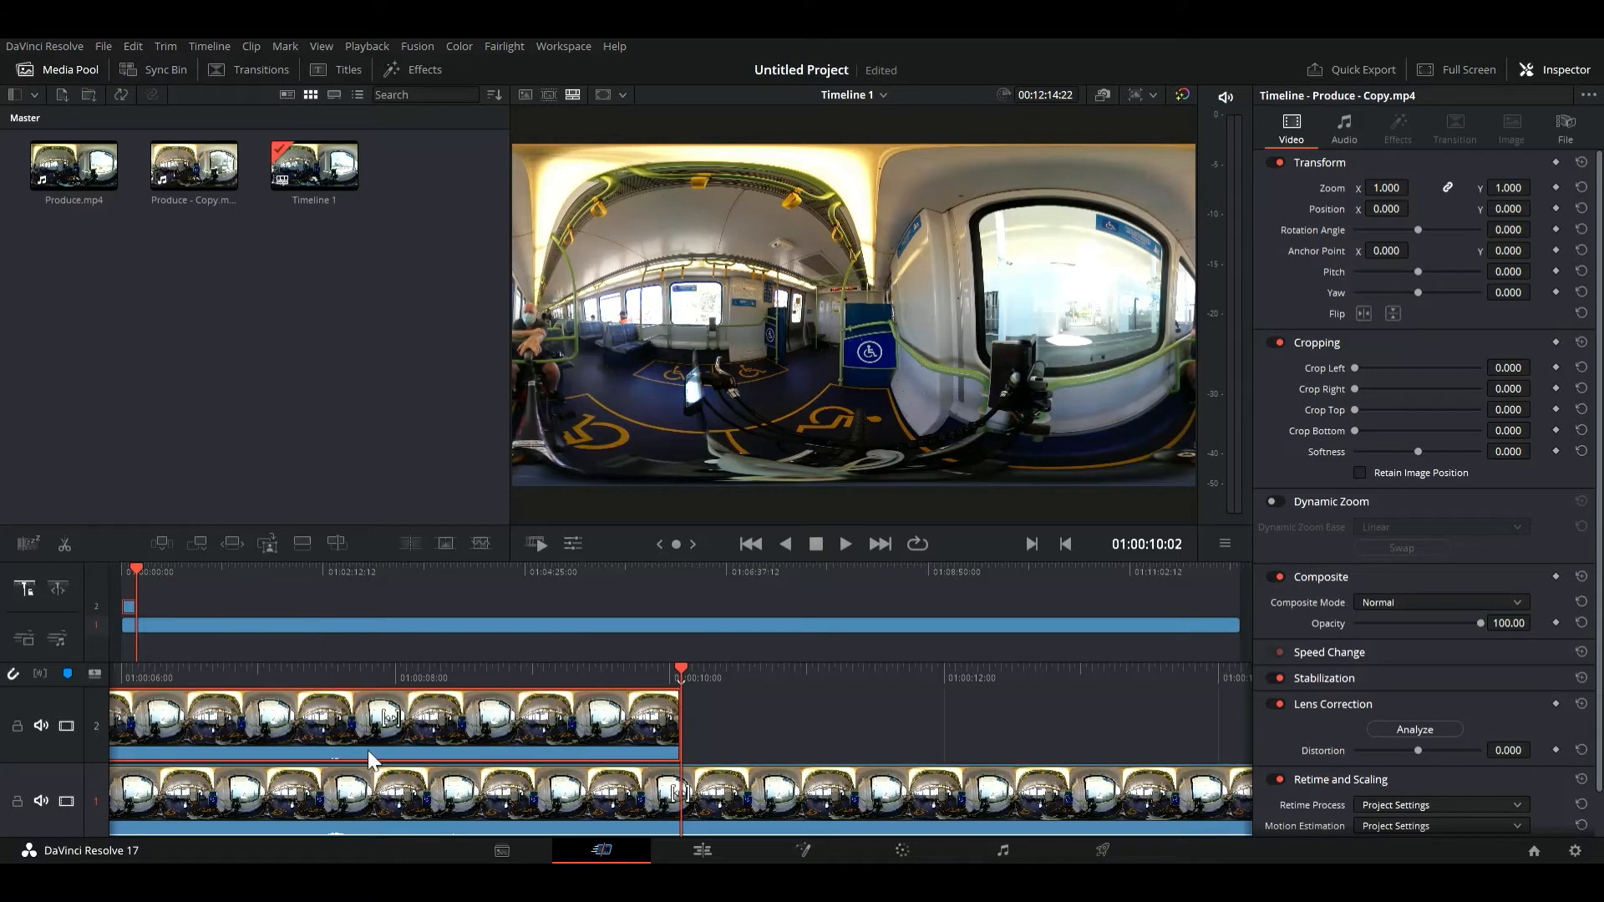
pyautogui.click(374, 789)
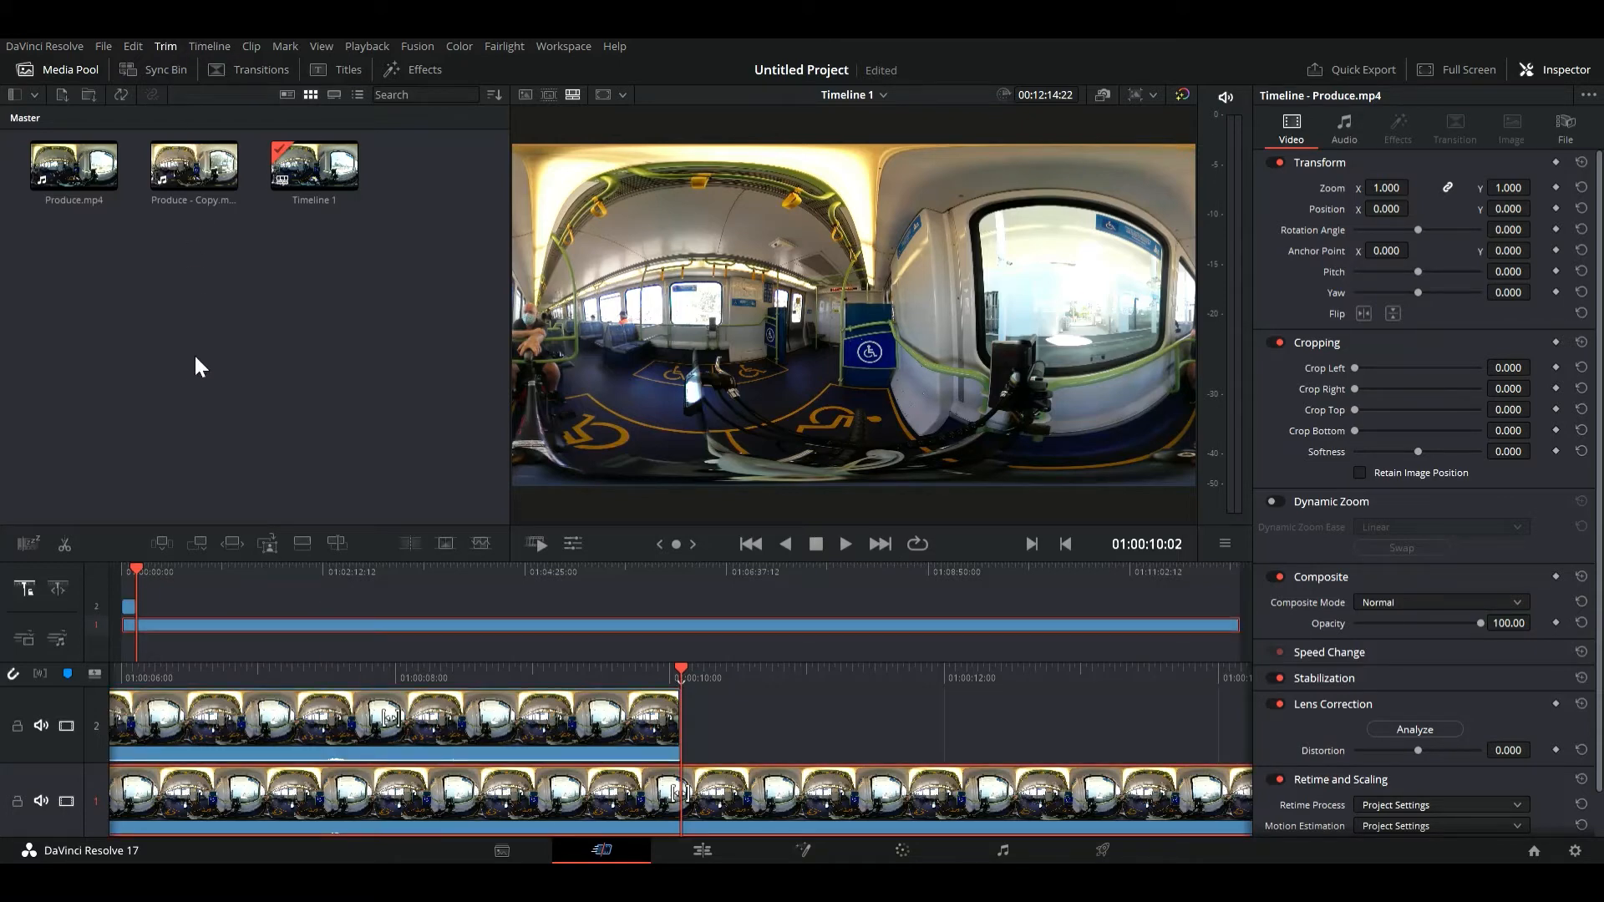
pyautogui.hotkey('shift', ']')
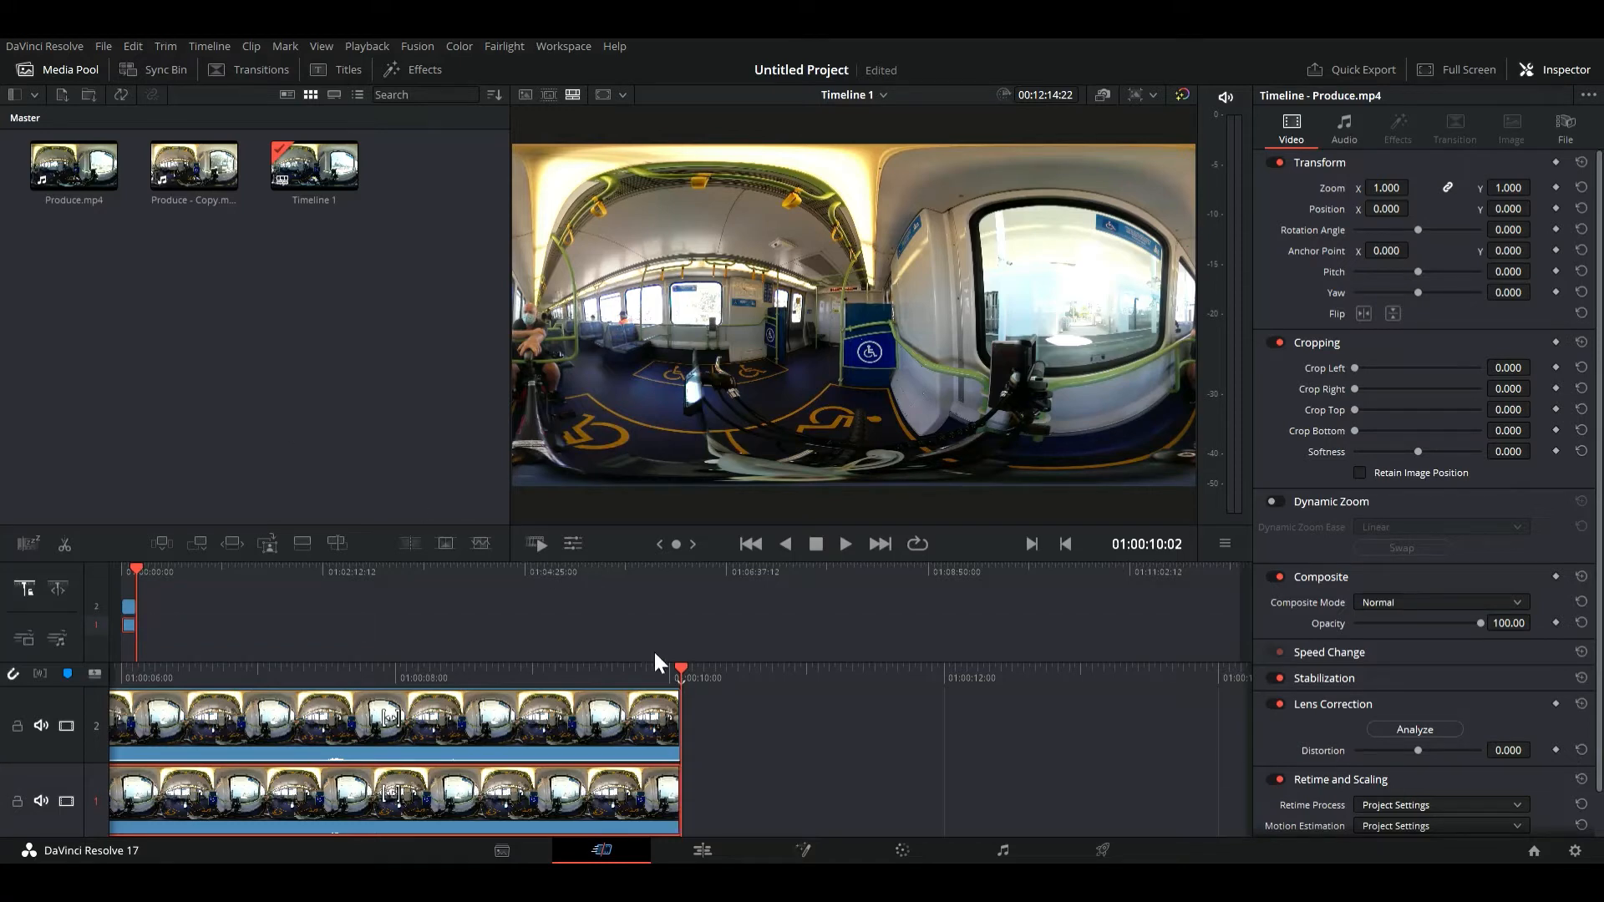
# - Return to the timeline start and set the horizontal position of the lower clip, Produce.mp4, to 1920
pyautogui.moveTo(689, 674); pyautogui.dragTo(1258, 727)
pyautogui.click(900, 740)
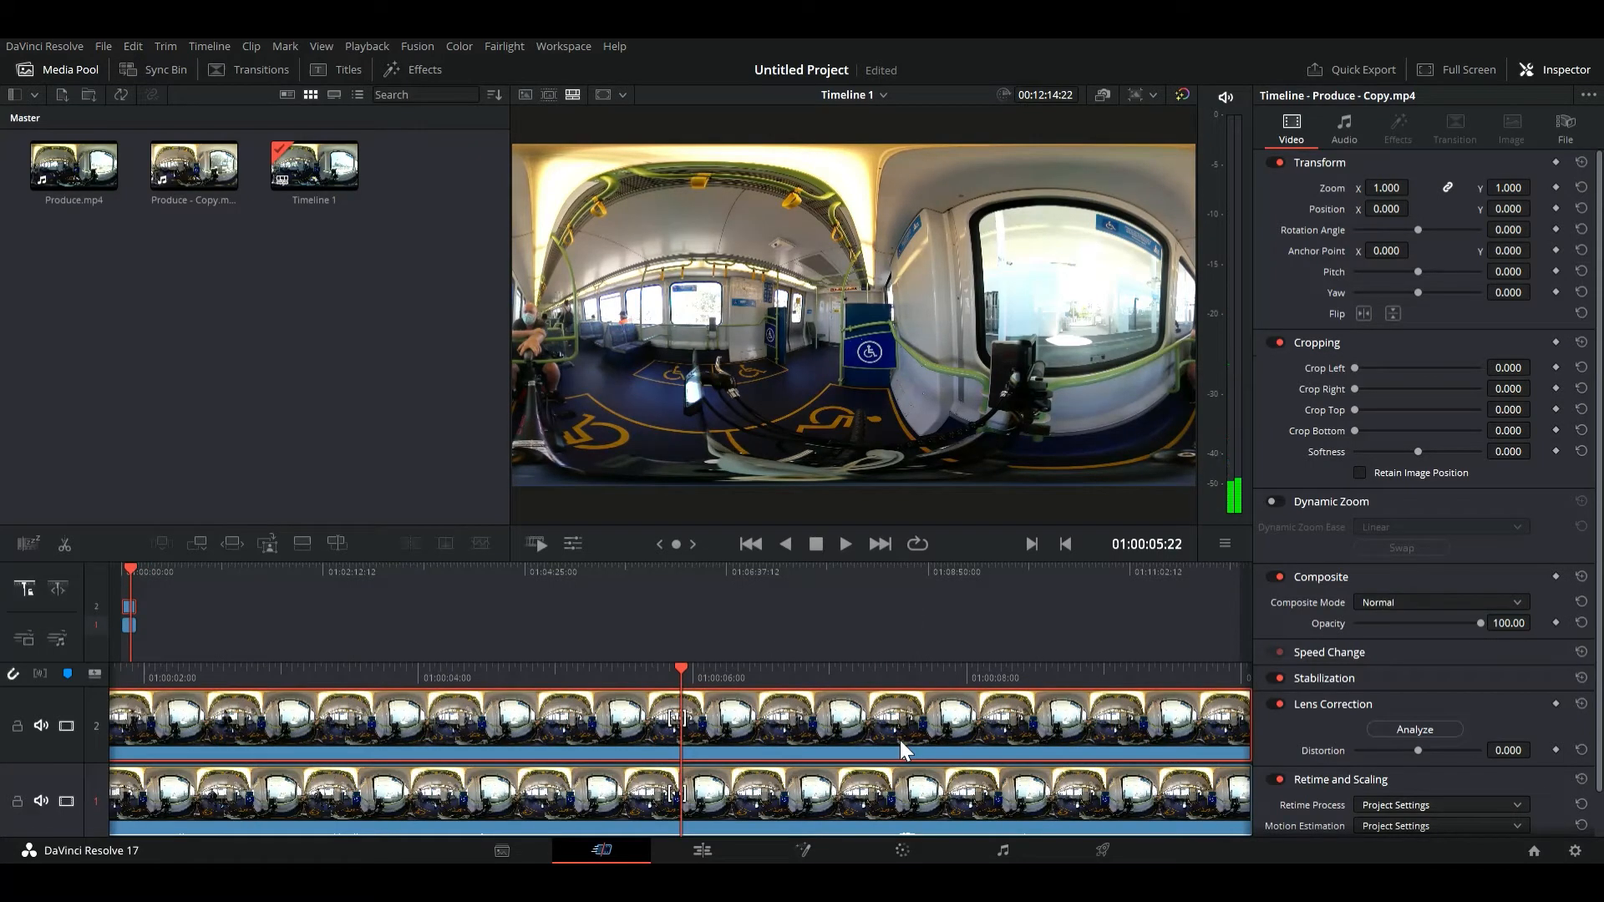
pyautogui.press('Home')
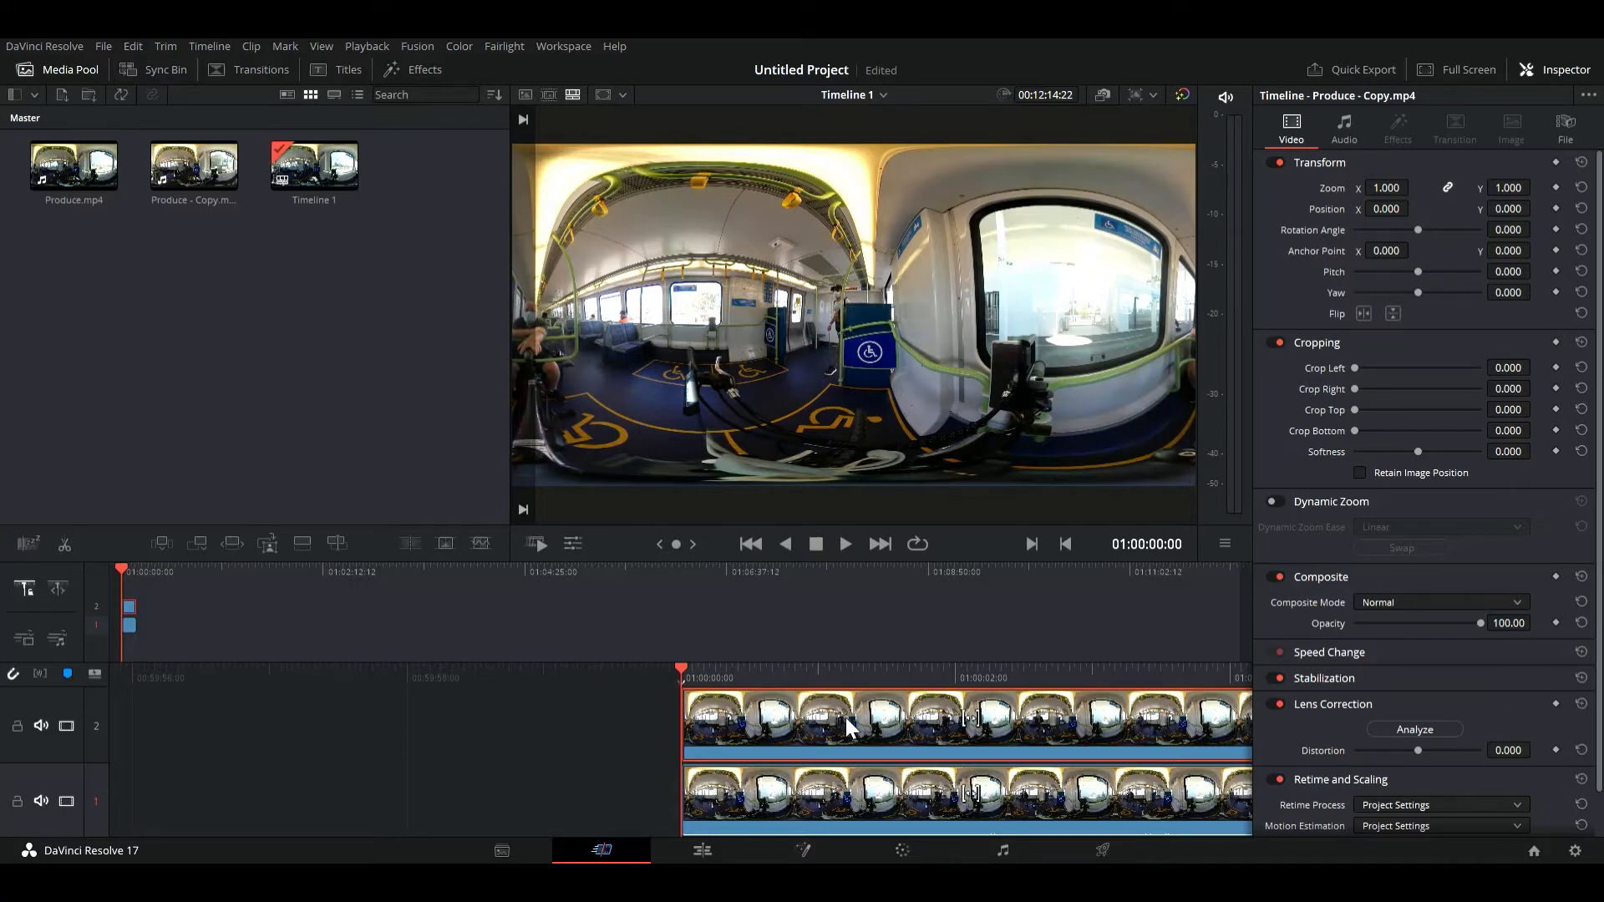
pyautogui.click(835, 791)
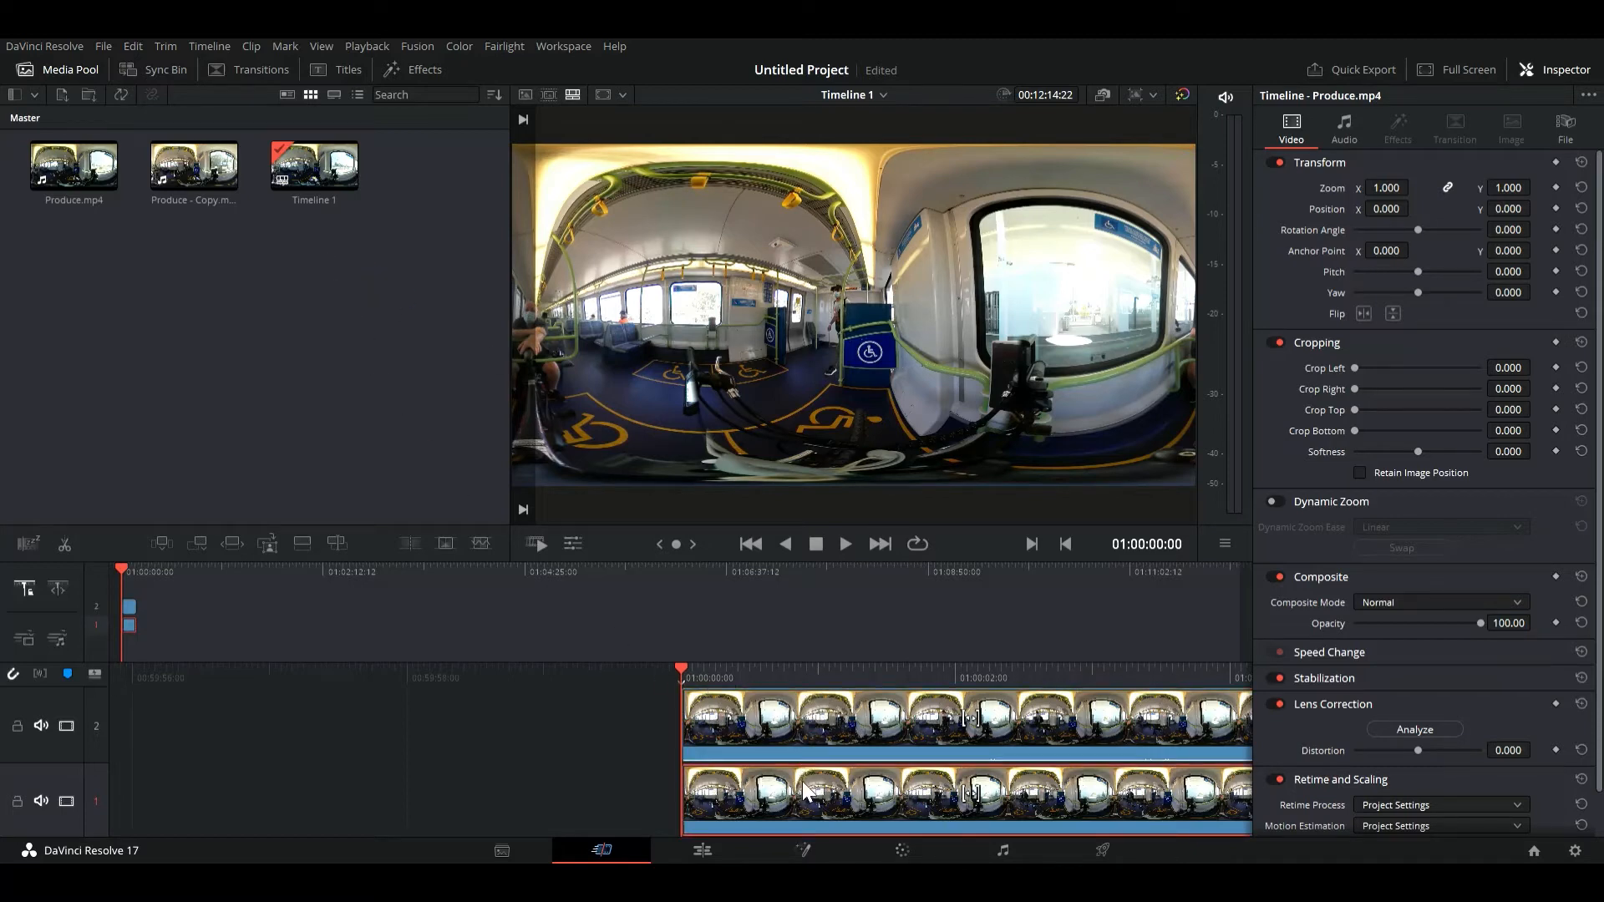
pyautogui.click(1407, 216)
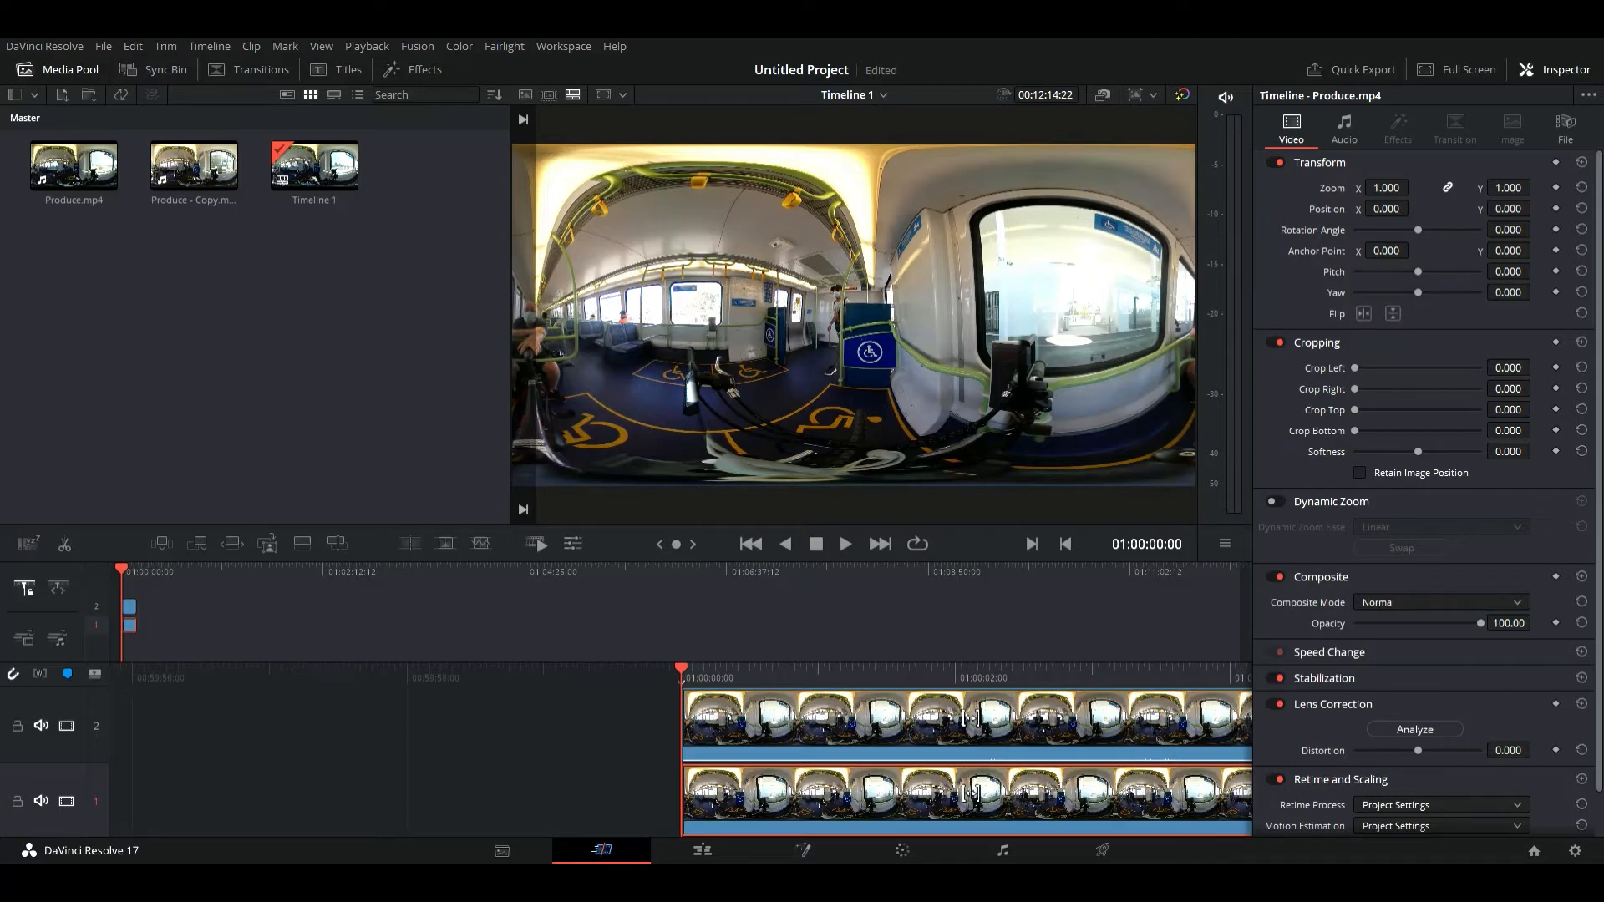
pyautogui.click(1407, 217)
pyautogui.write('1920')
pyautogui.press('Return')
# - Set the horizontal position of the upper clip, Produce - Copy.mp4, to -1920
pyautogui.click(801, 720)
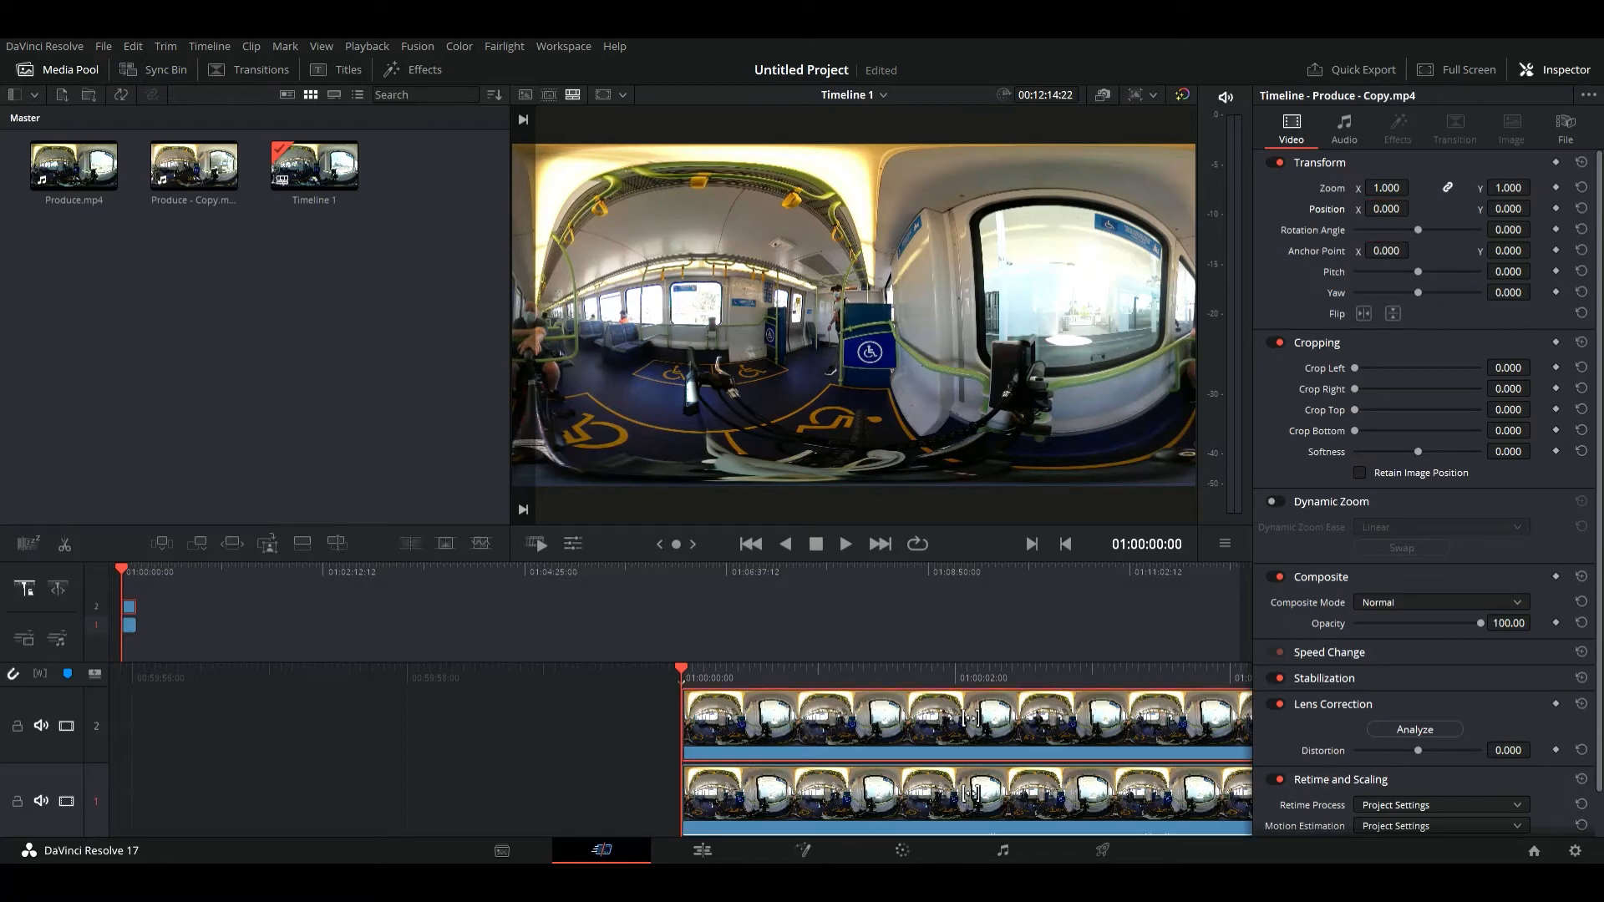
pyautogui.click(1410, 211)
pyautogui.write('-1920')
pyautogui.press('Return')
# - Set the timeline's out point at 01:00:09:22, just before the clips end, and mute the upper video track's audio
pyautogui.click(784, 549)
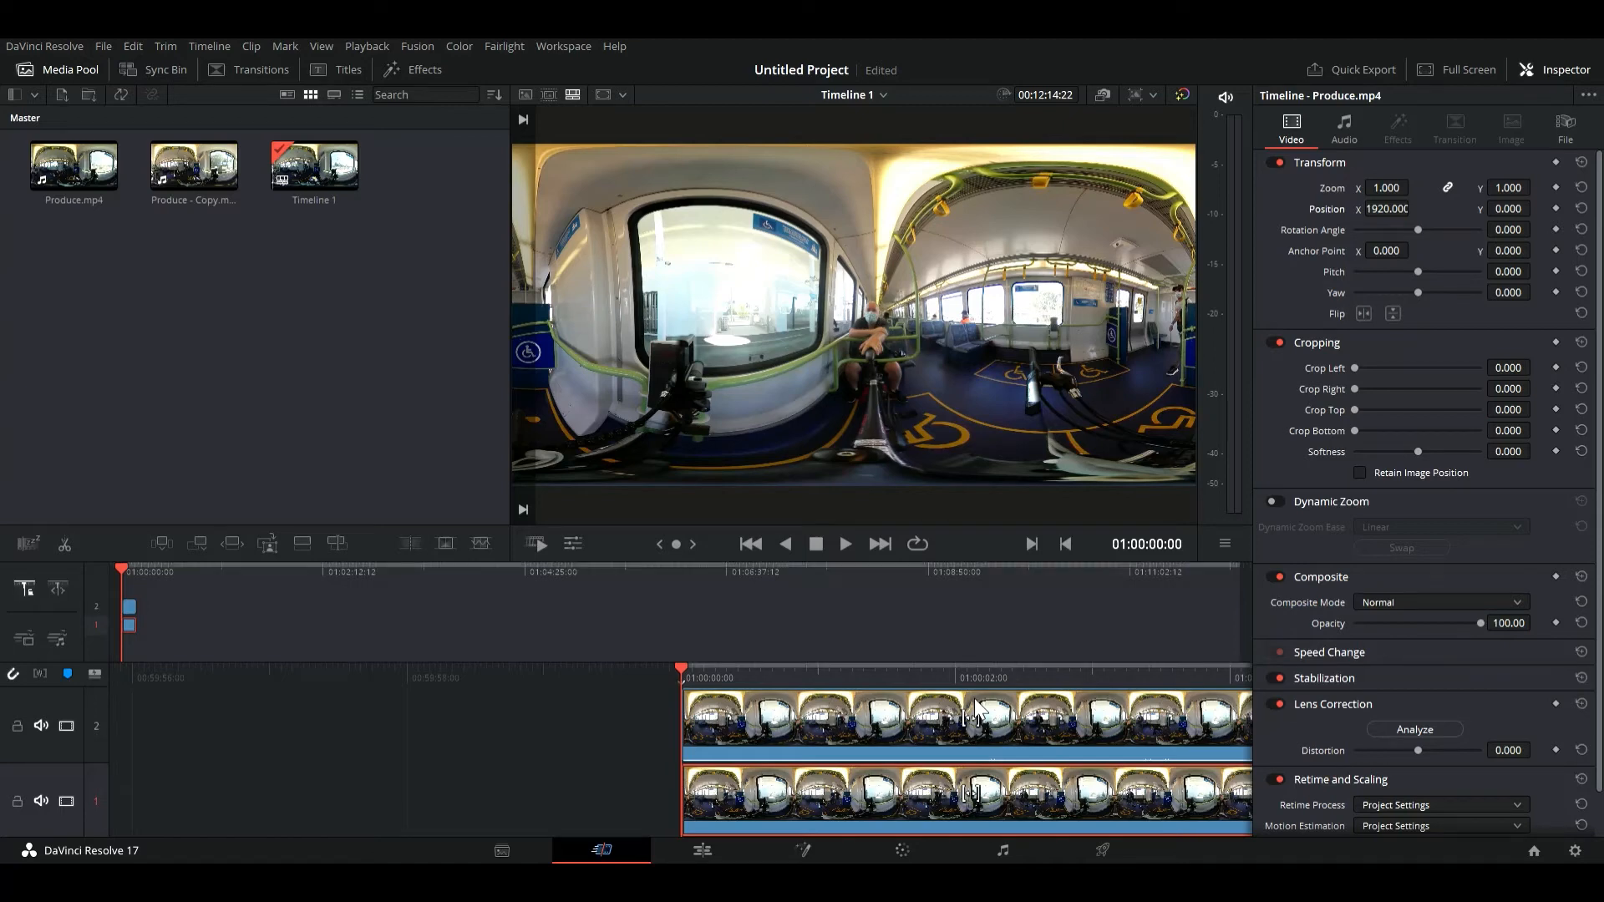
pyautogui.scroll(-15, 1121, 704)
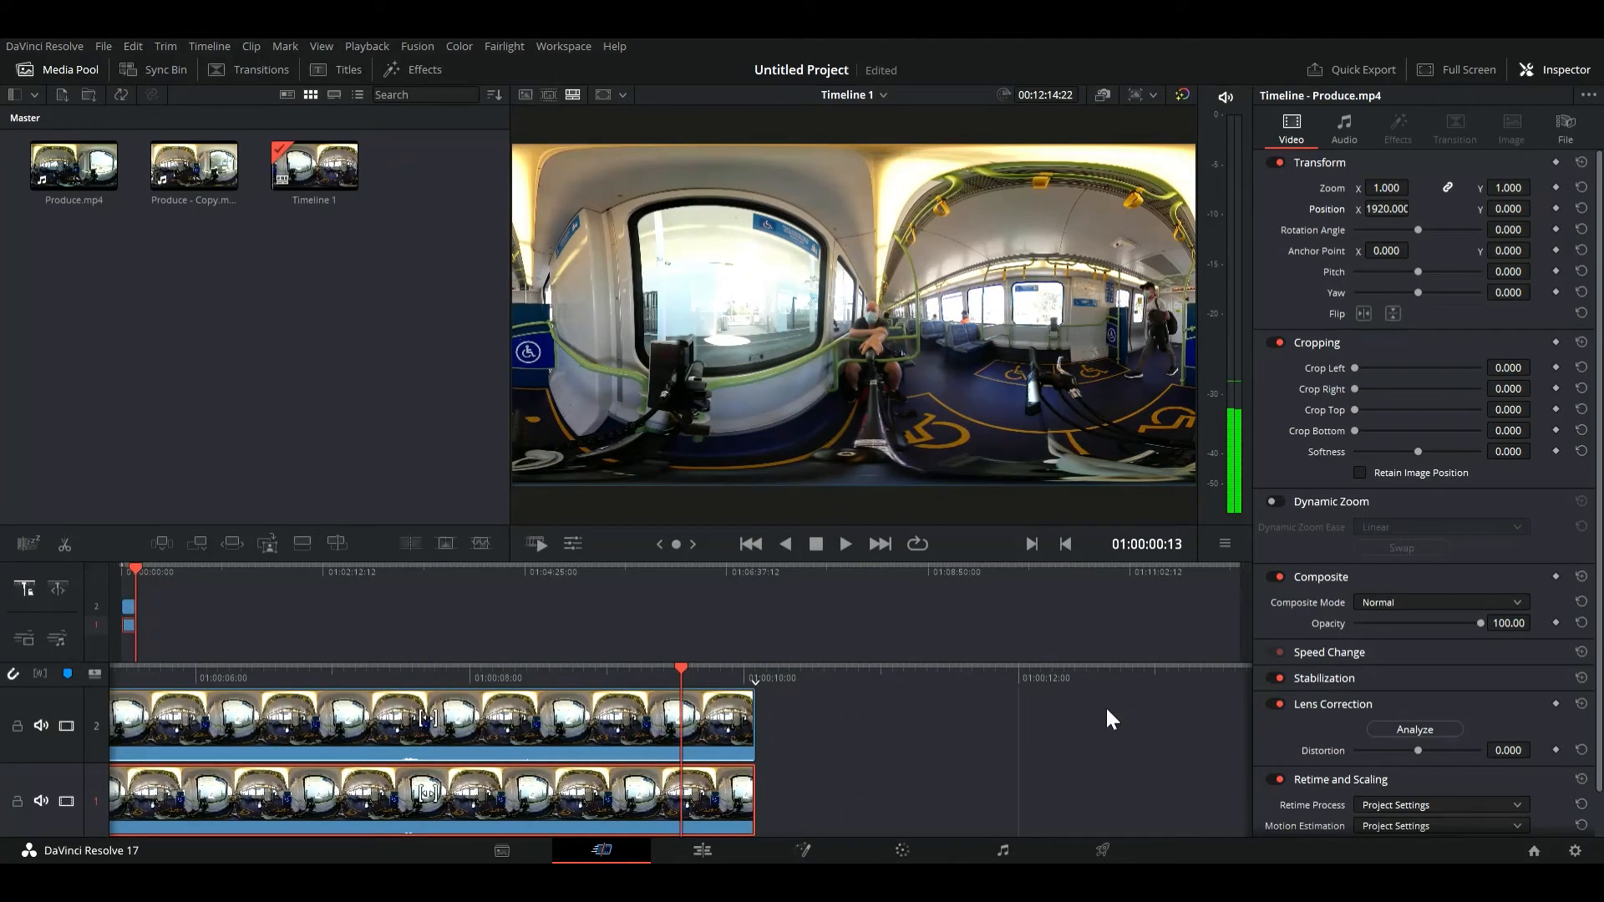
pyautogui.scroll(-1, 708, 730)
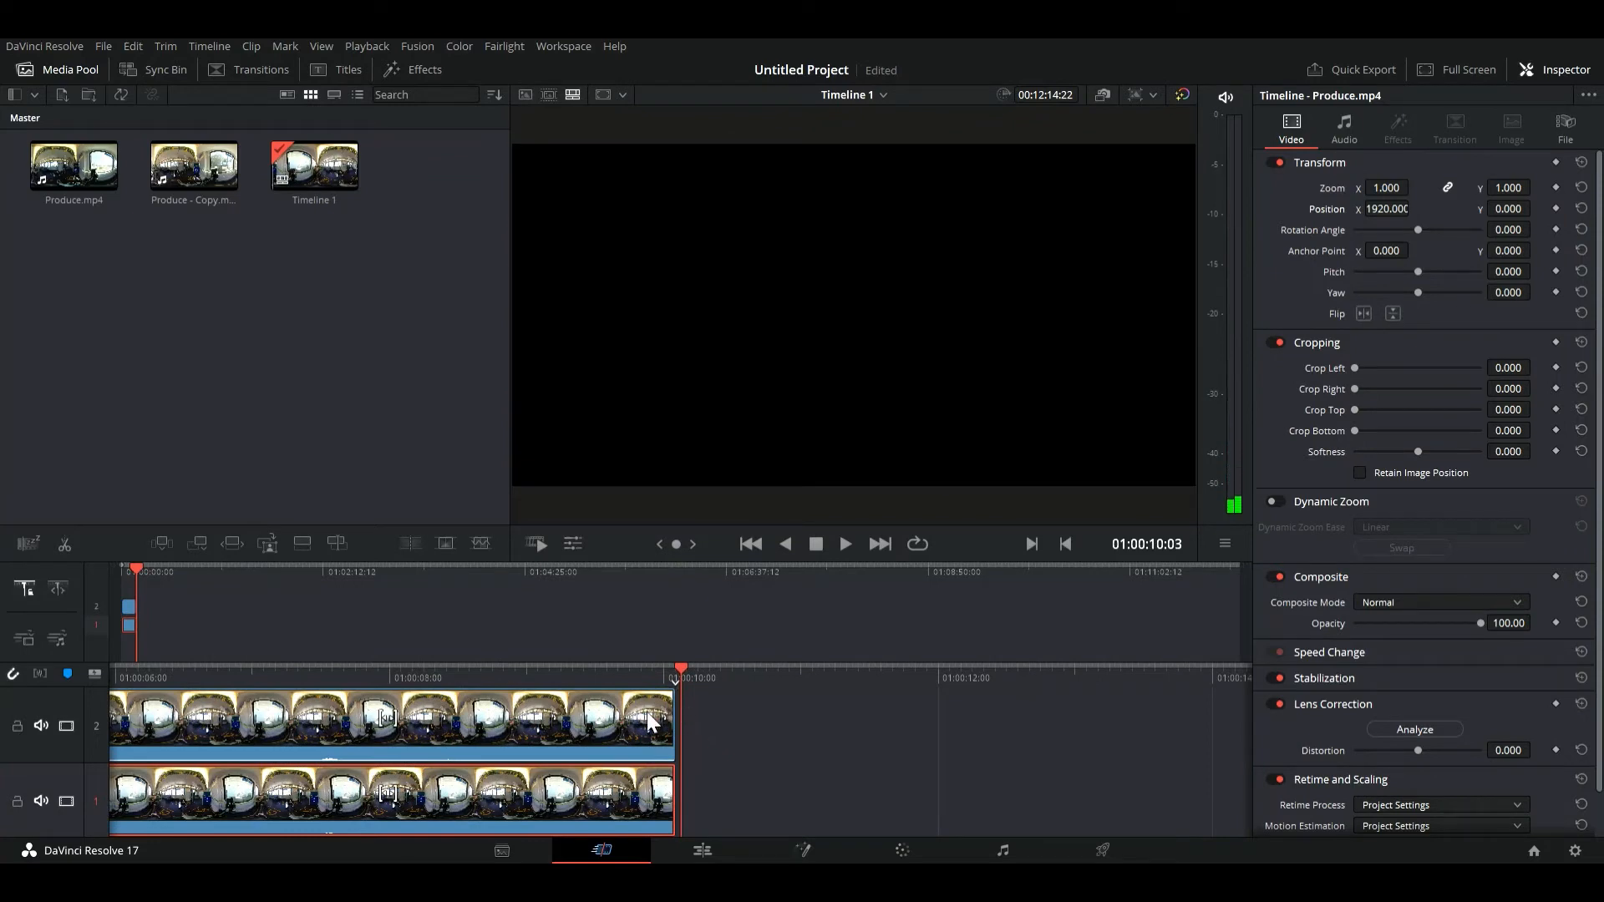
pyautogui.scroll(1, 650, 721)
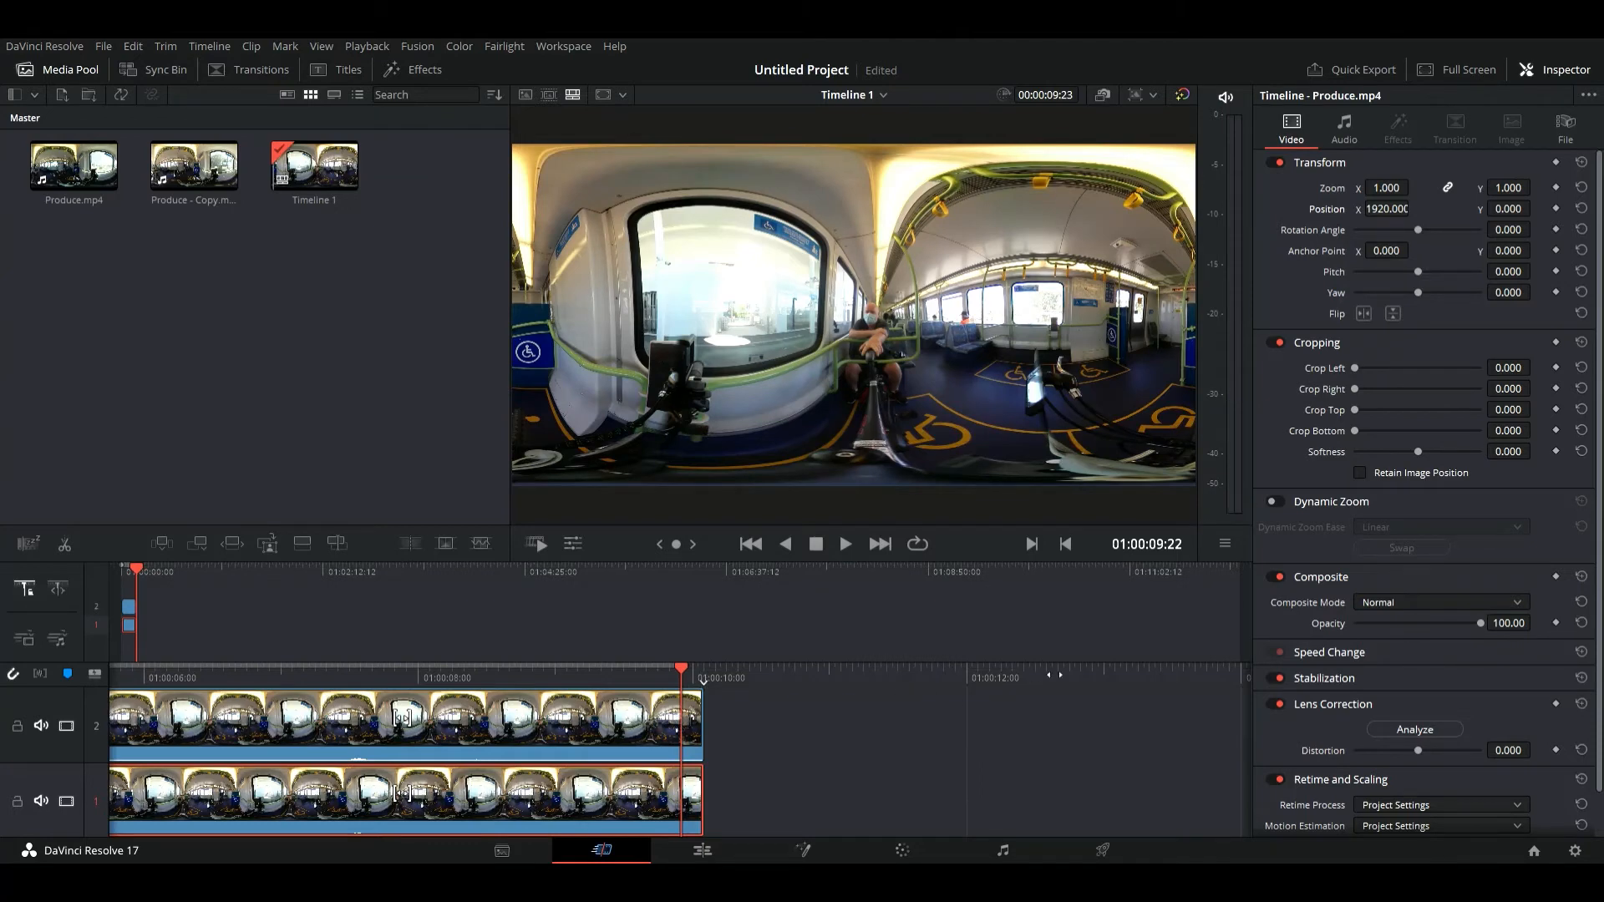
pyautogui.click(40, 725)
# - Render the in/out range to C:\My Videos as Changed default view in MP4 format, H.264, 3840 x 1920 at 23.976 fps
pyautogui.click(1101, 849)
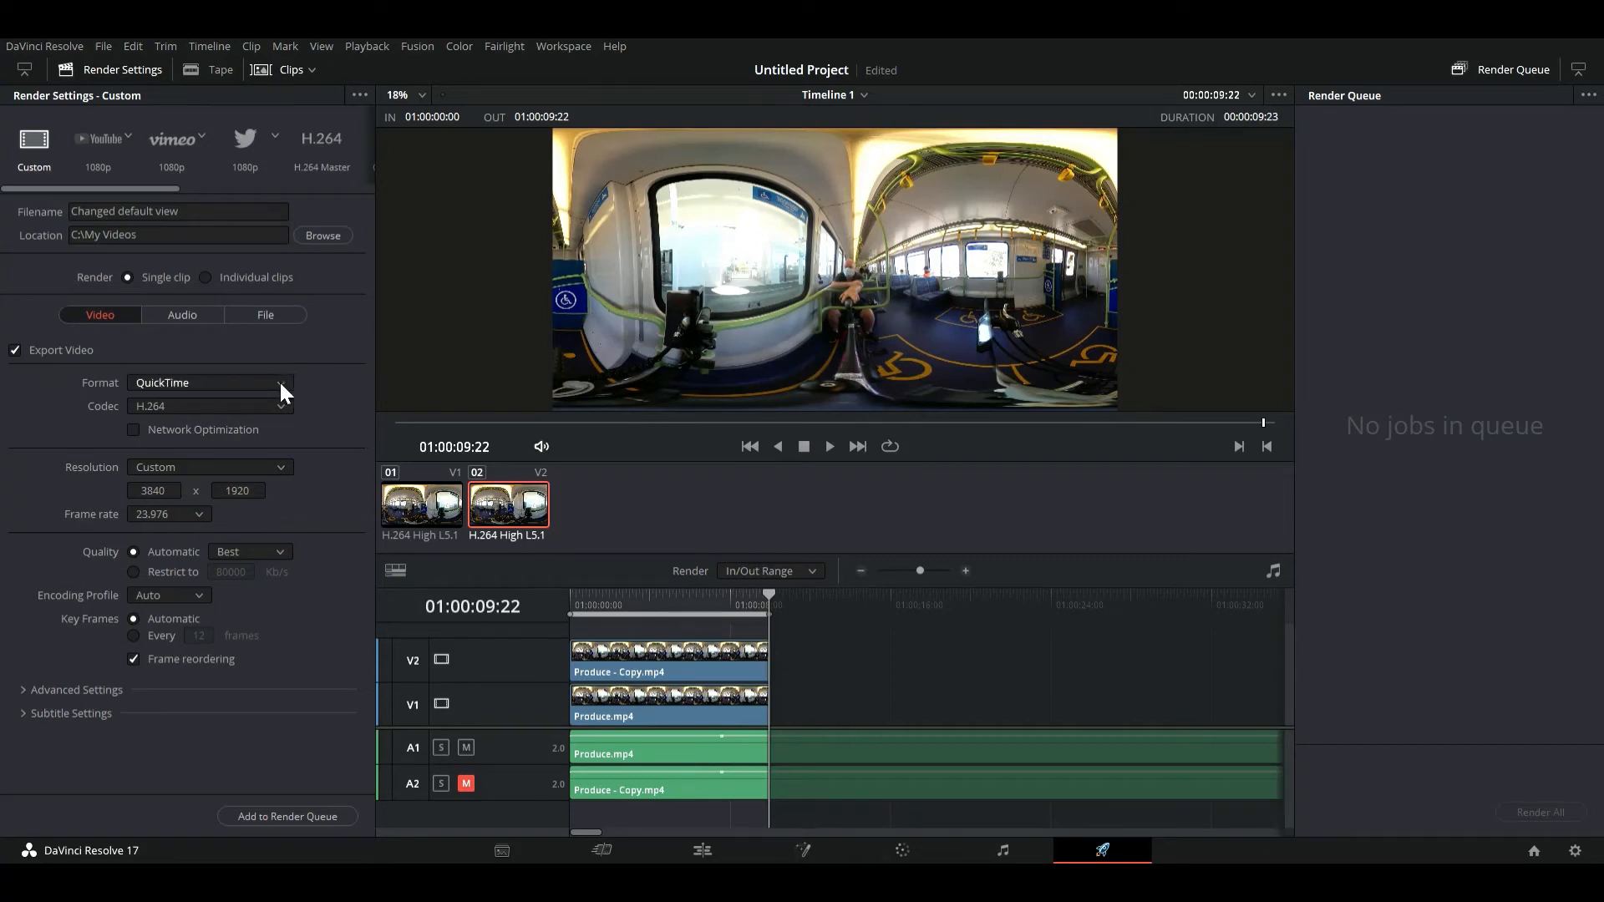
pyautogui.click(156, 514)
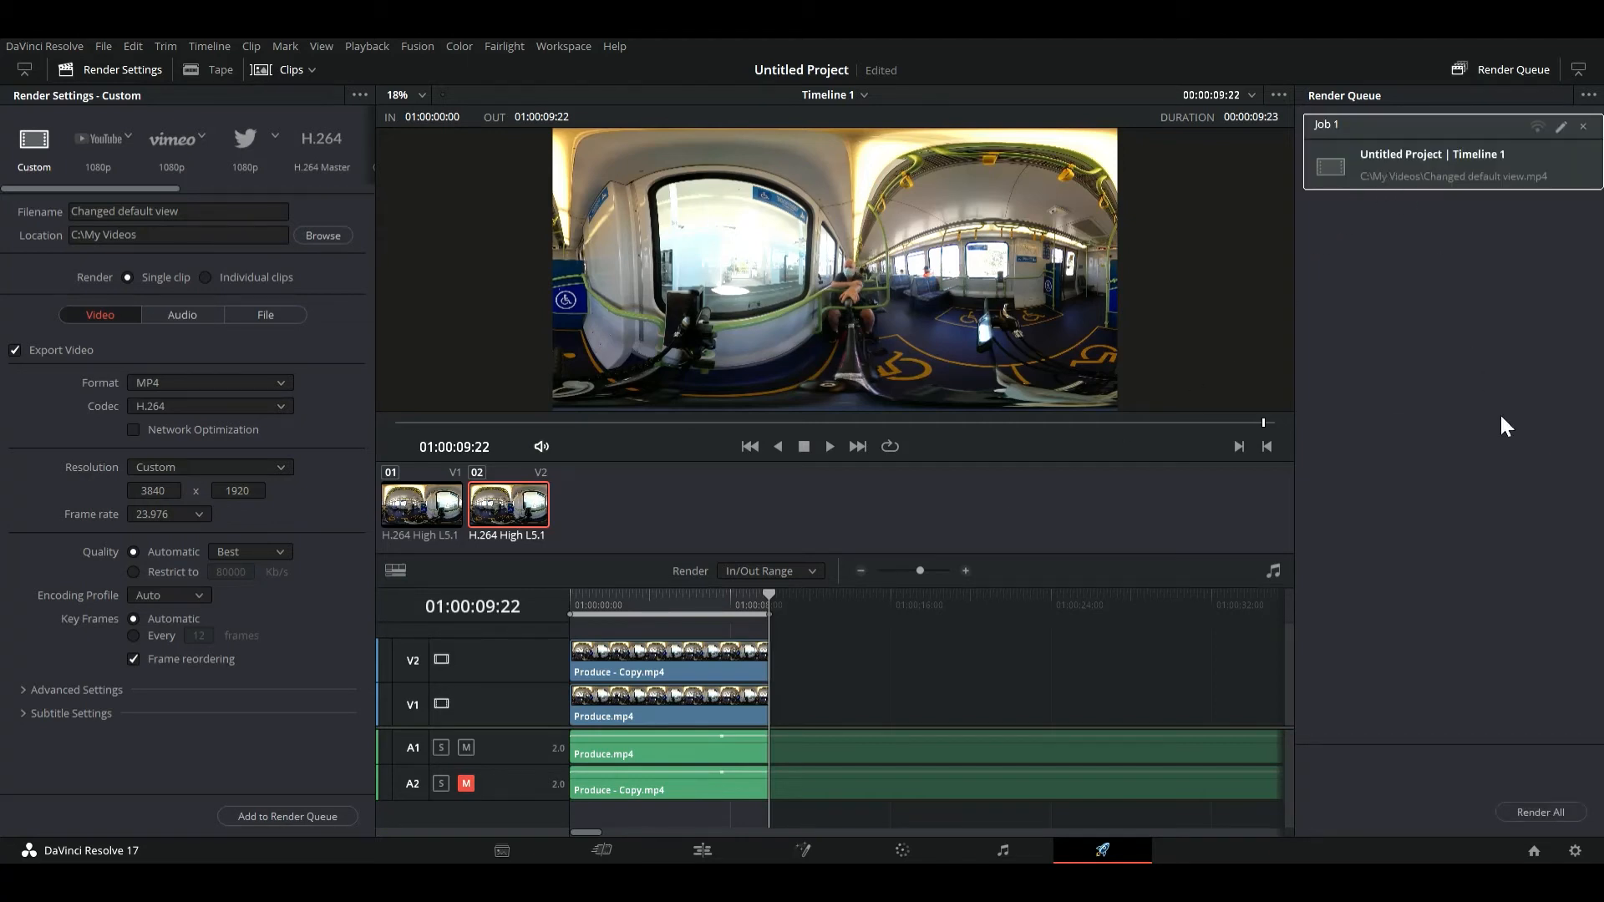
pyautogui.click(1531, 810)
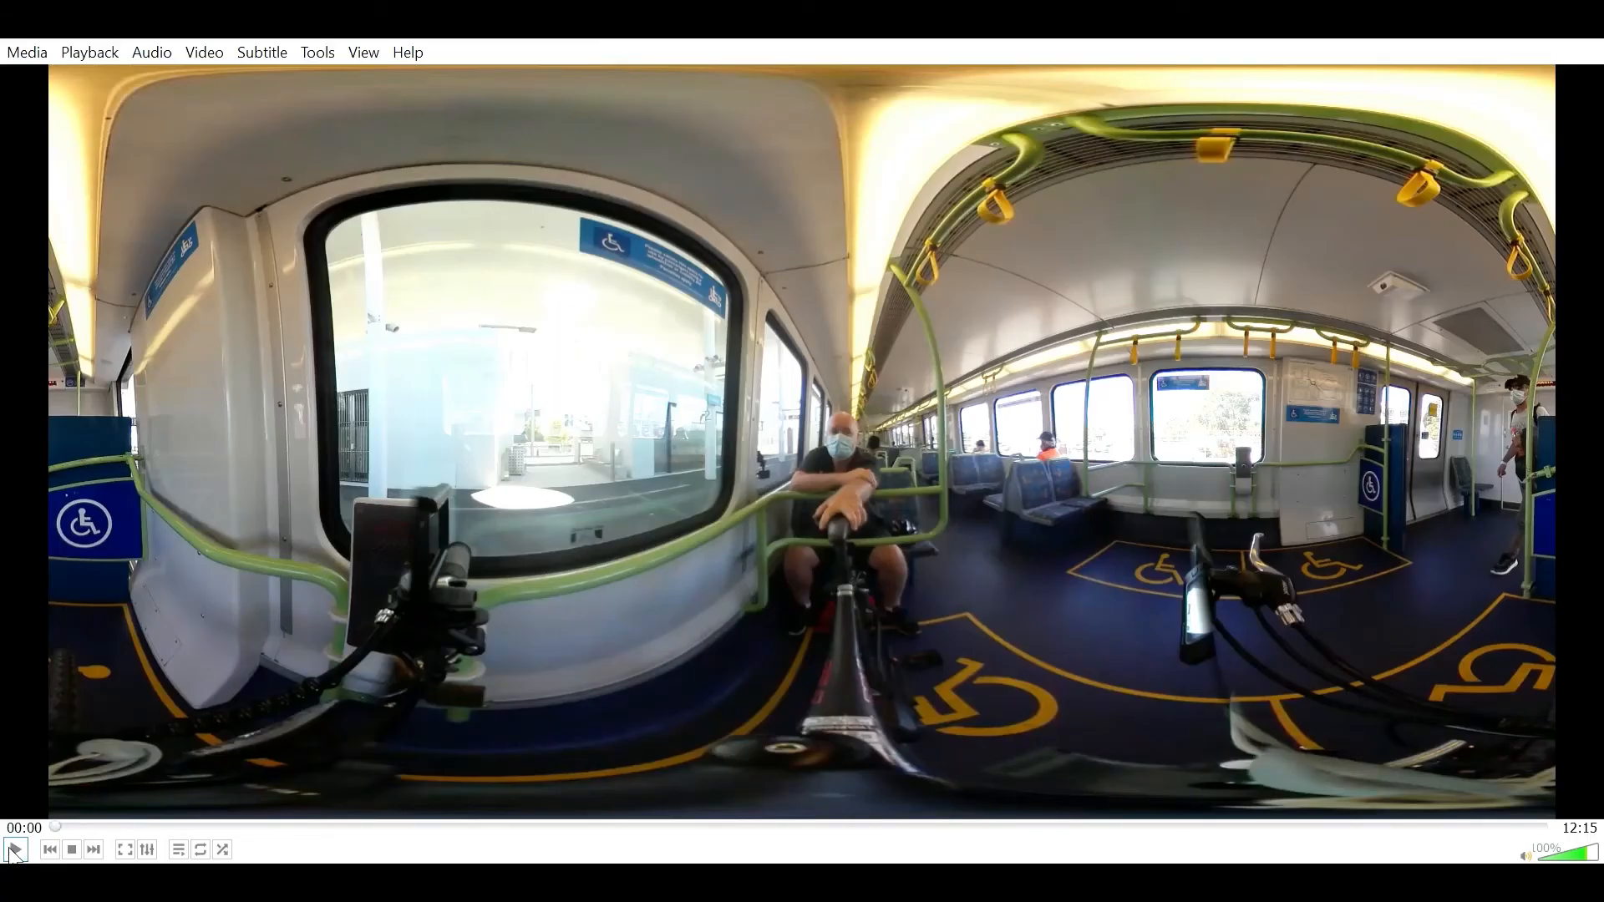
# - Switch to the media player and play the video with the shifted 360-degree view
pyautogui.click(14, 850)
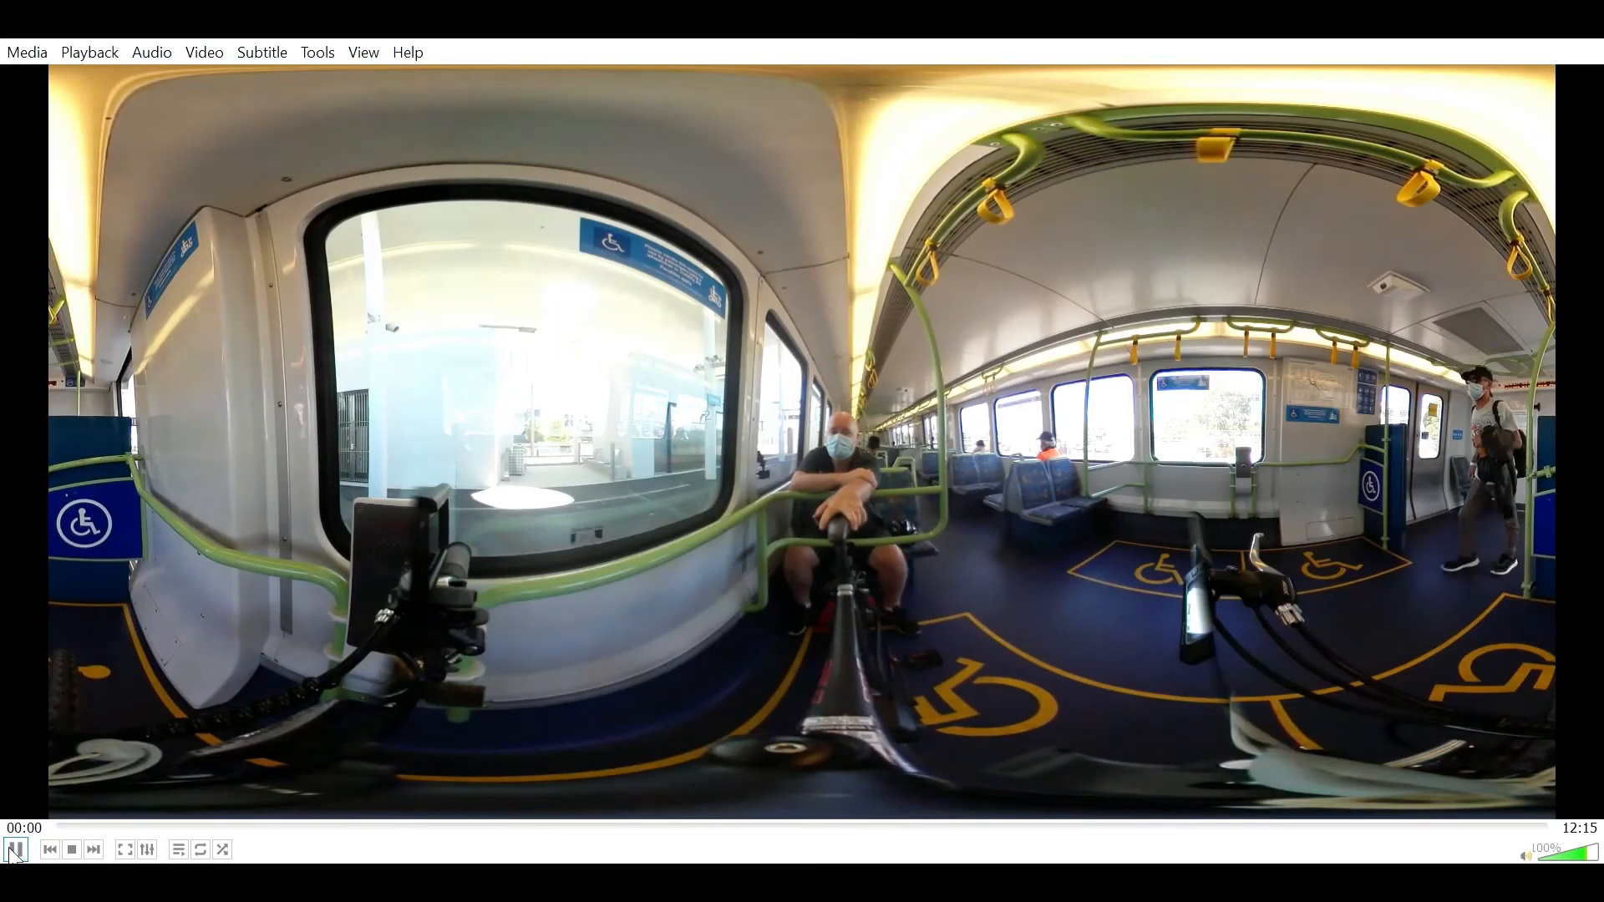